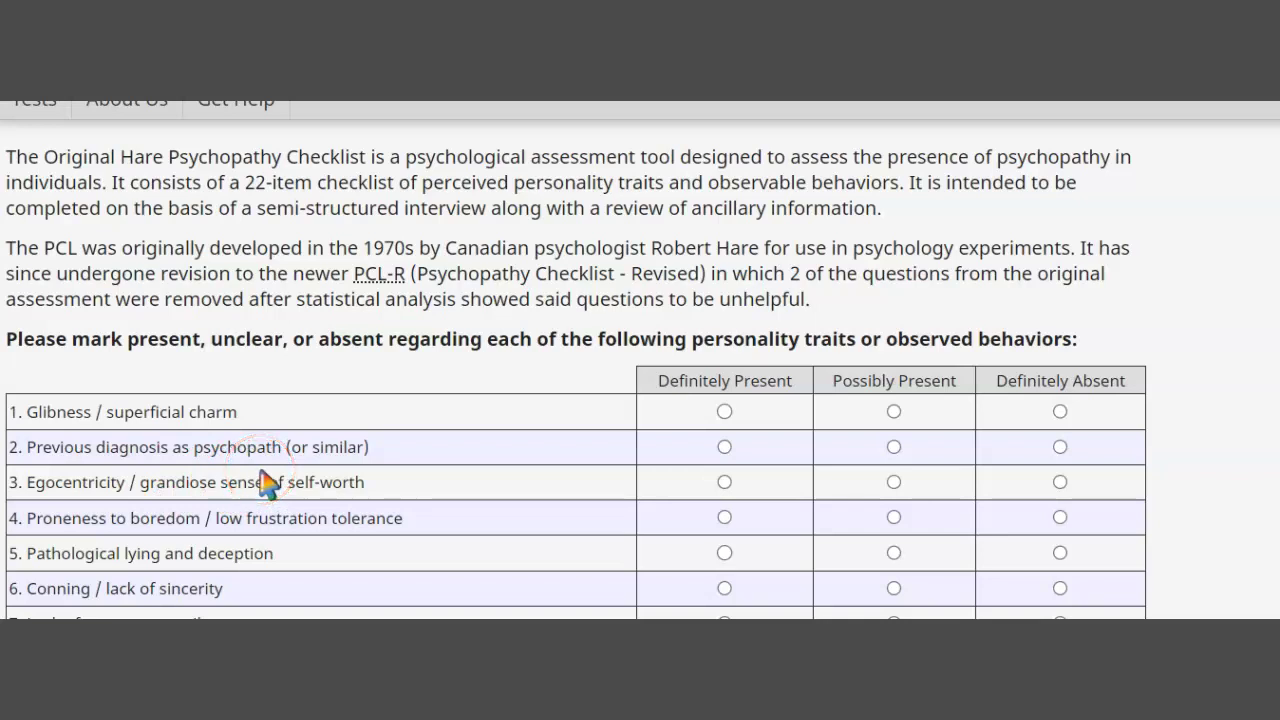
# - Mark checklist item 1, Glibness / superficial charm, as Possibly Present and items 2 to 4 as Definitely Absent
pyautogui.scroll(-5, 268, 483)
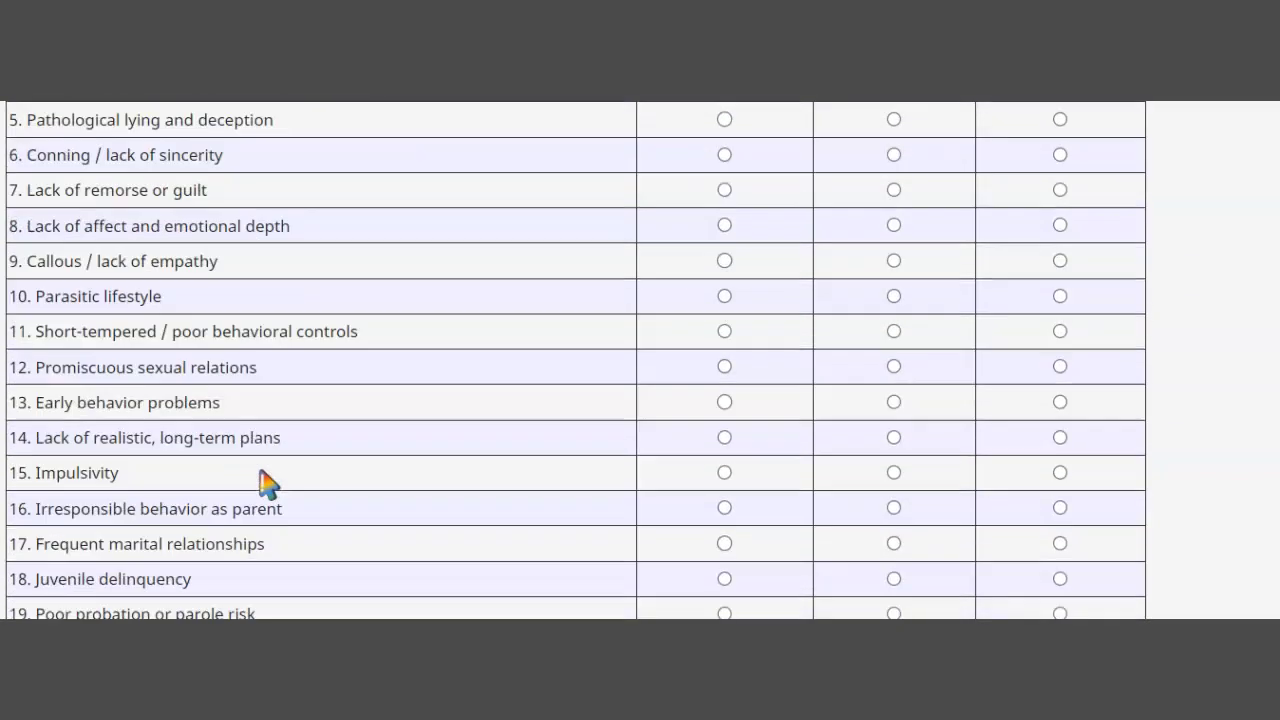
pyautogui.scroll(-2, 268, 483)
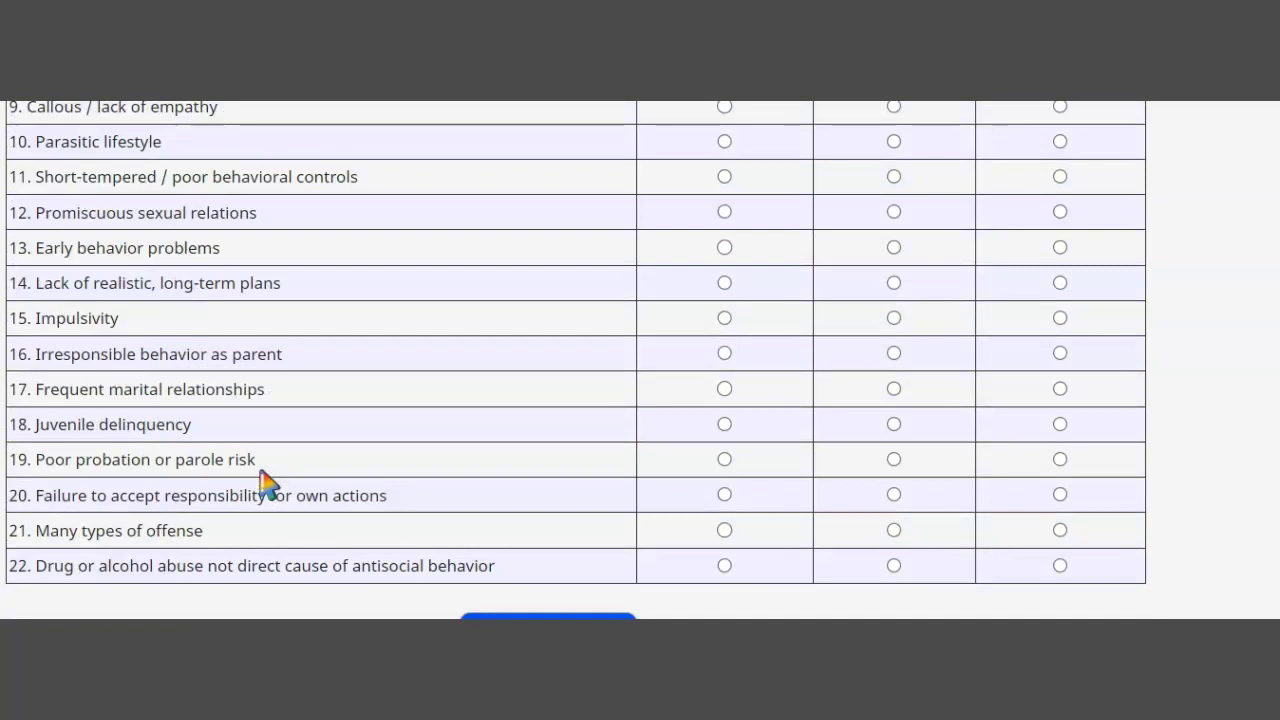
pyautogui.scroll(5, 268, 483)
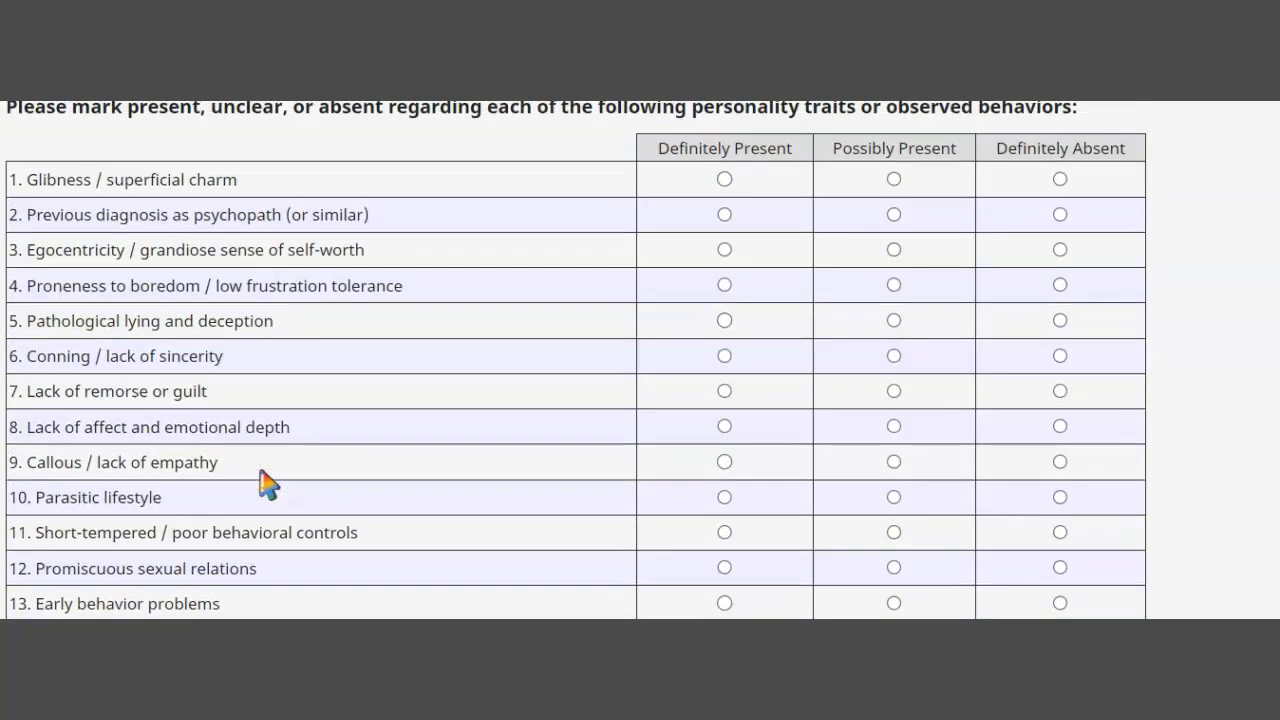
pyautogui.scroll(1, 268, 483)
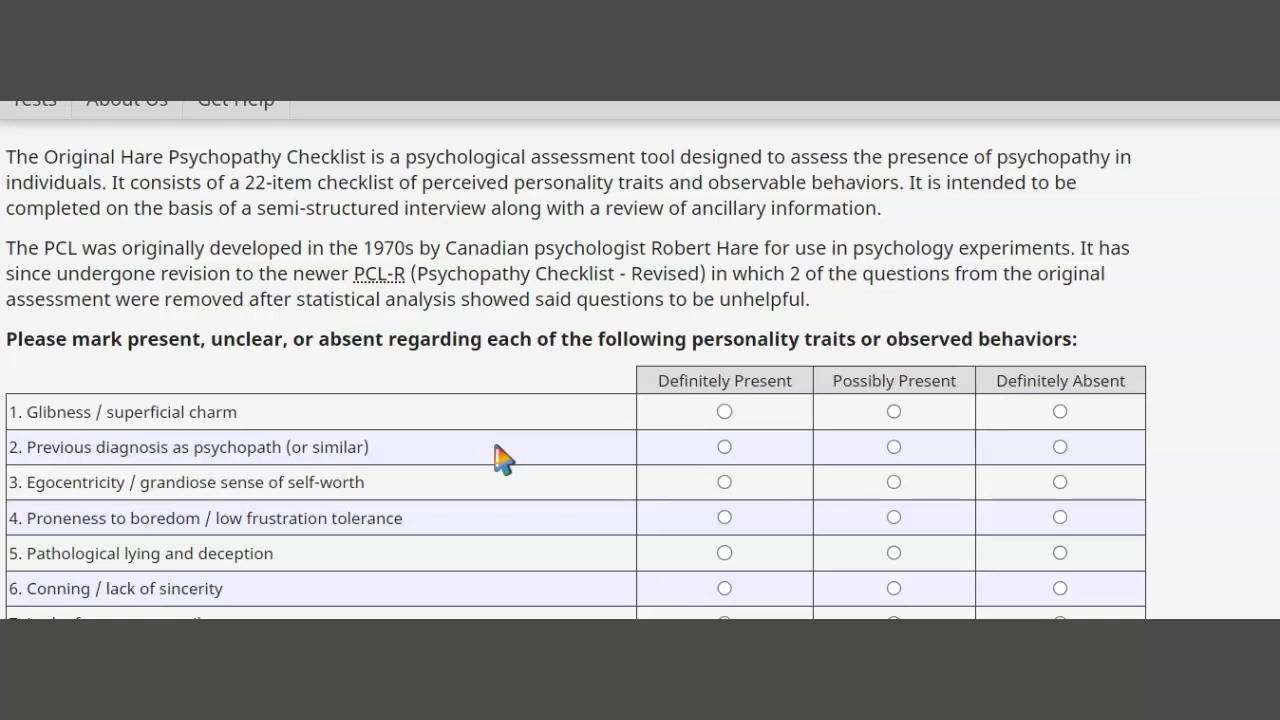
pyautogui.click(893, 411)
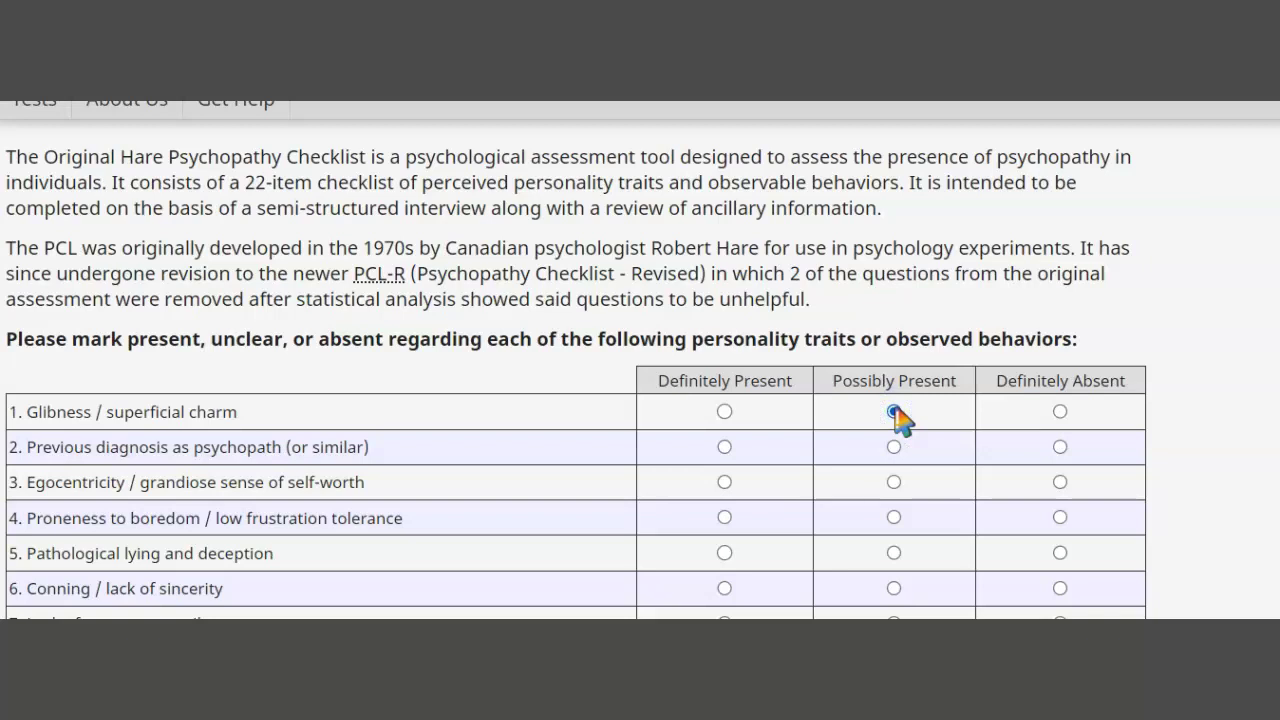
pyautogui.click(1059, 447)
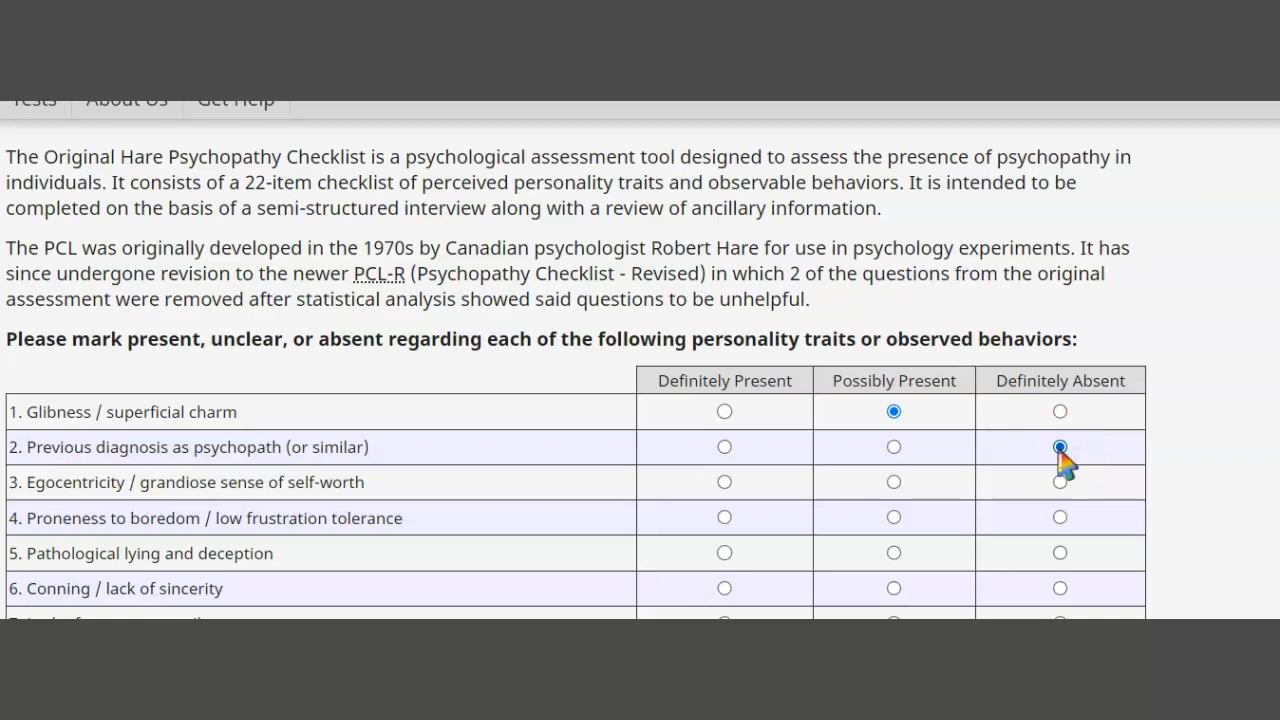
pyautogui.click(1060, 481)
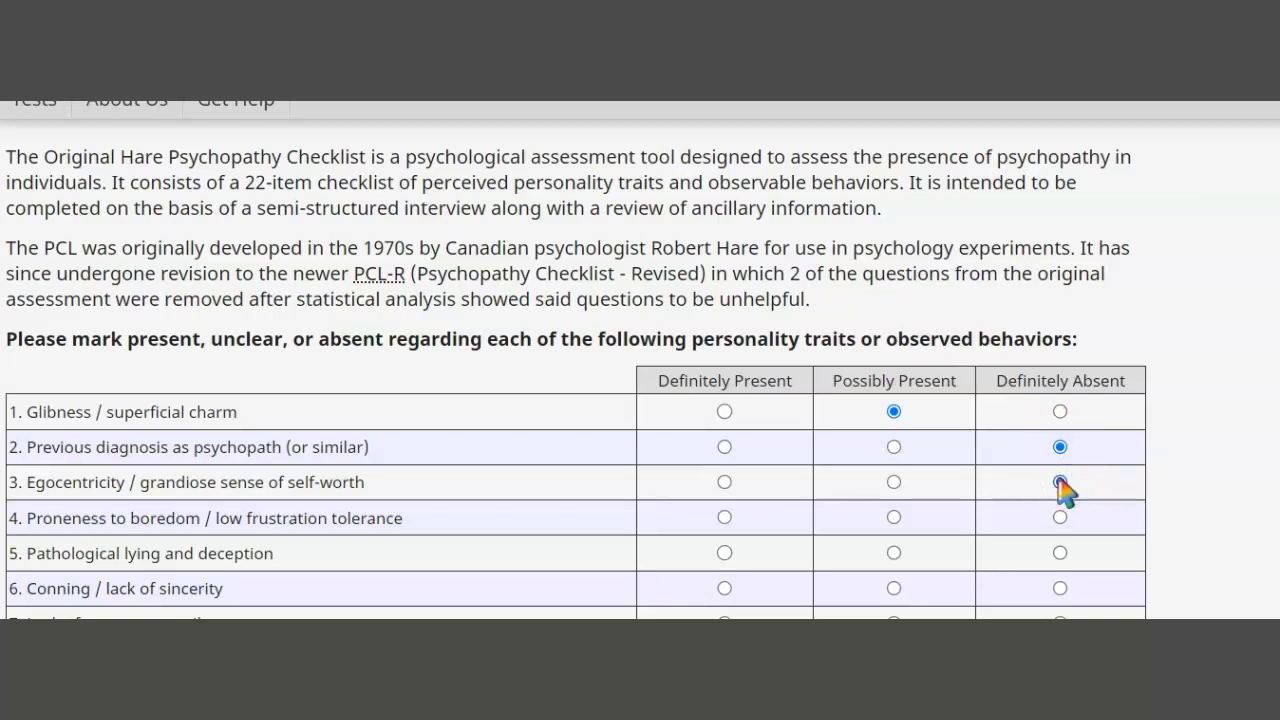
pyautogui.click(1060, 517)
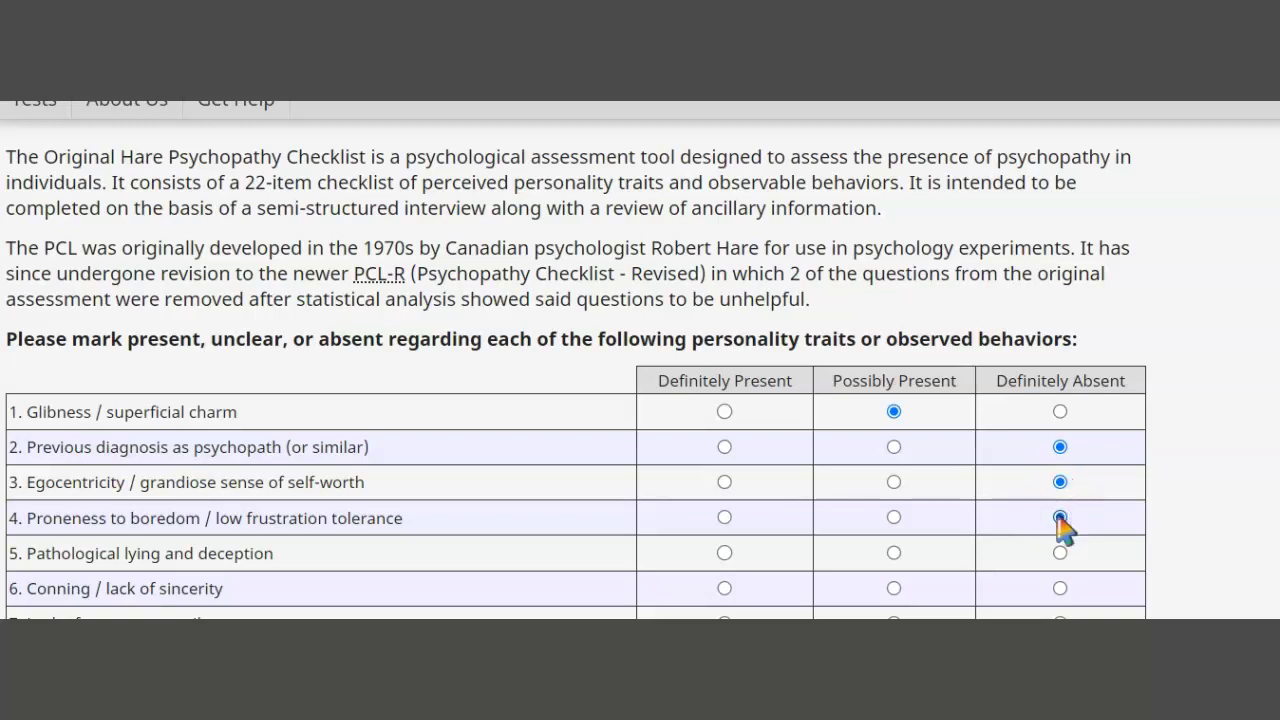
# - Mark item 5, Pathological lying and deception, as Possibly Present and item 6, Conning / lack of sincerity, as Definitely Absent
pyautogui.click(934, 550)
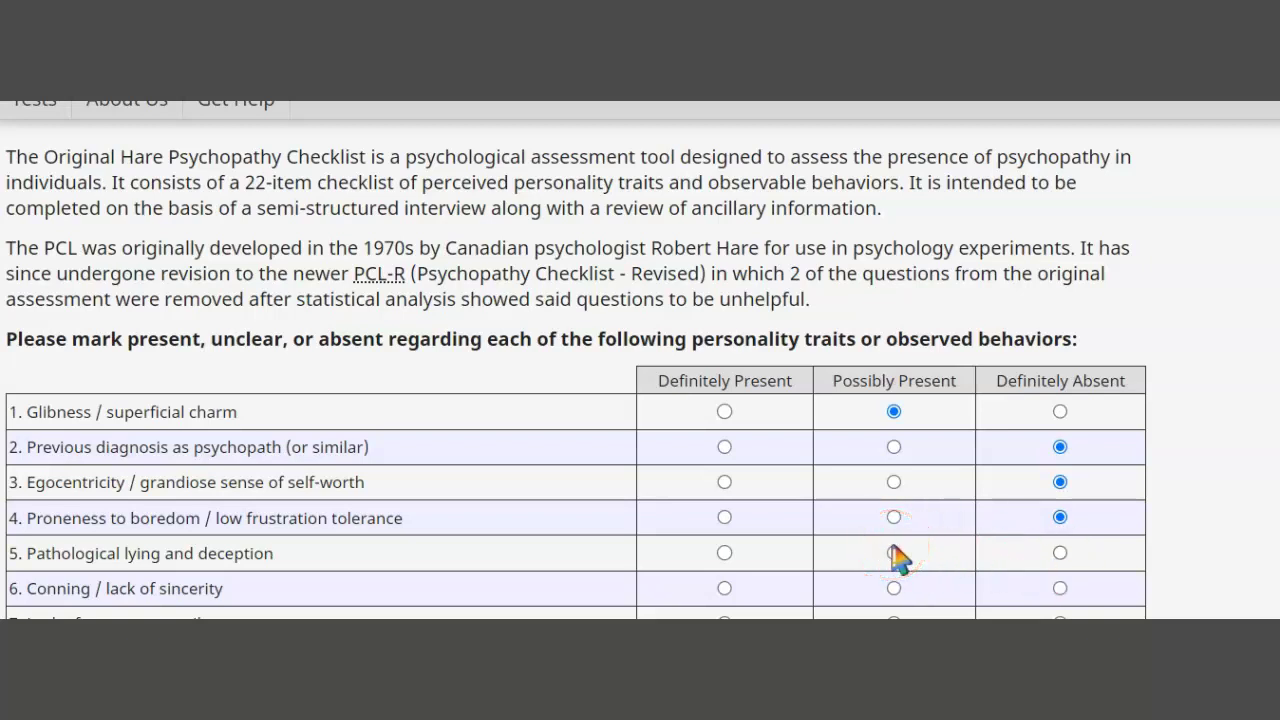
pyautogui.click(895, 561)
pyautogui.click(894, 553)
pyautogui.click(923, 516)
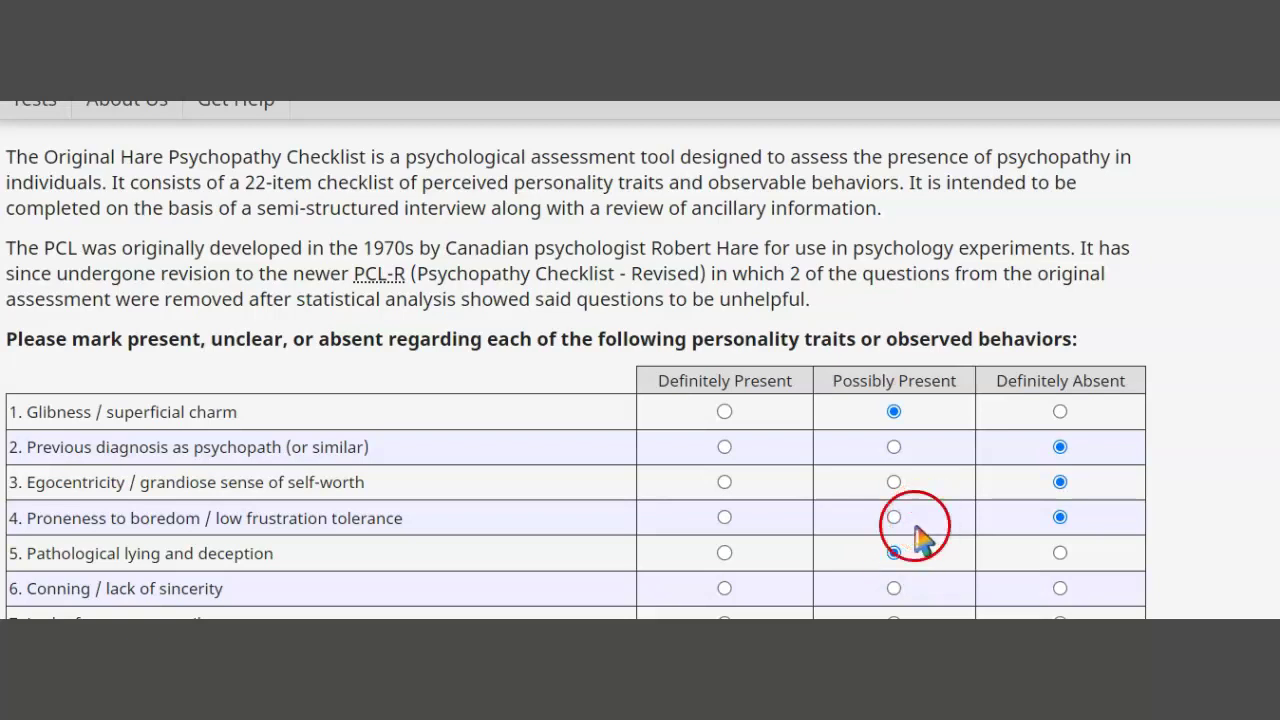
pyautogui.click(1060, 588)
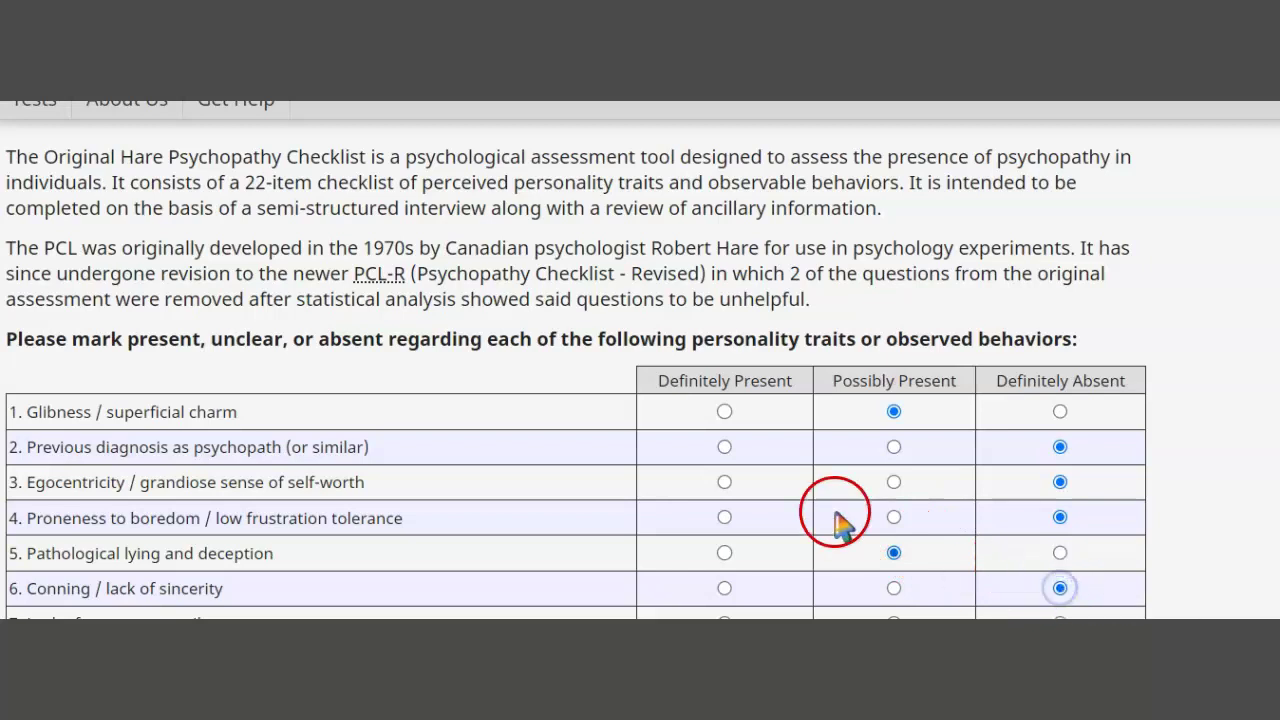
# - Mark items 7 to 10, from Lack of remorse or guilt through Parasitic lifestyle, as Definitely Absent
pyautogui.scroll(-2, 724, 447)
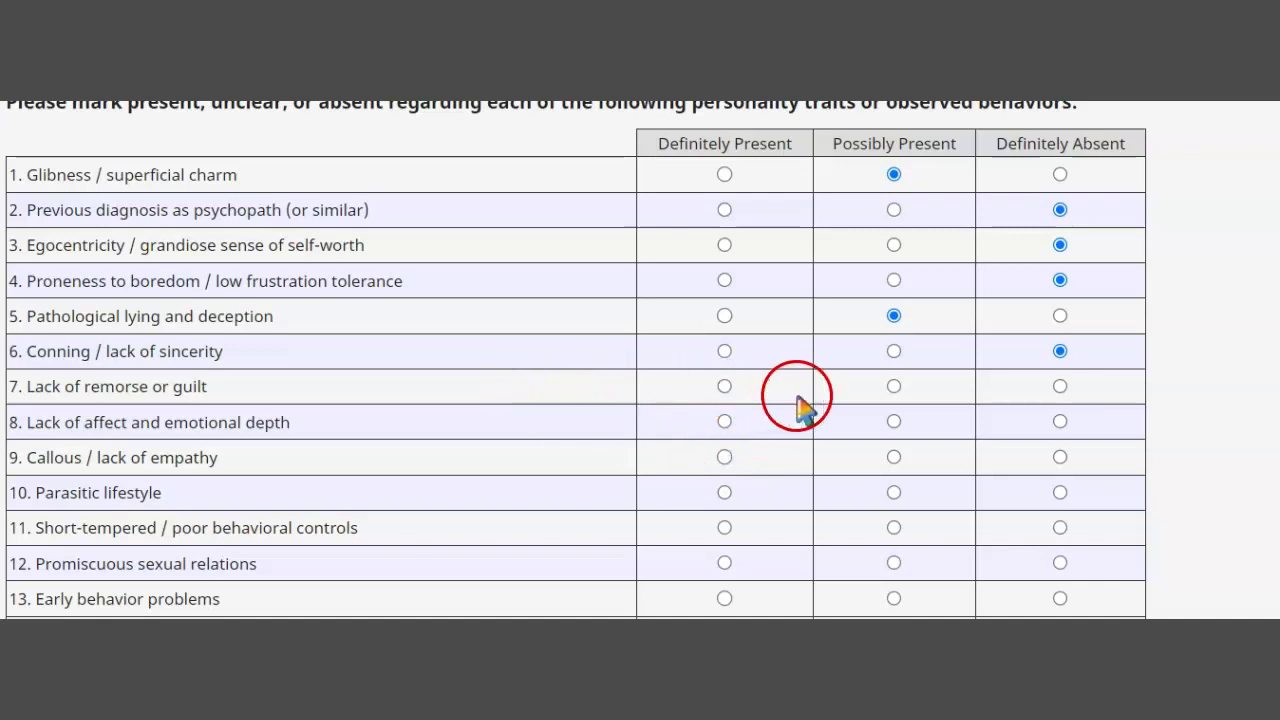
pyautogui.click(1060, 386)
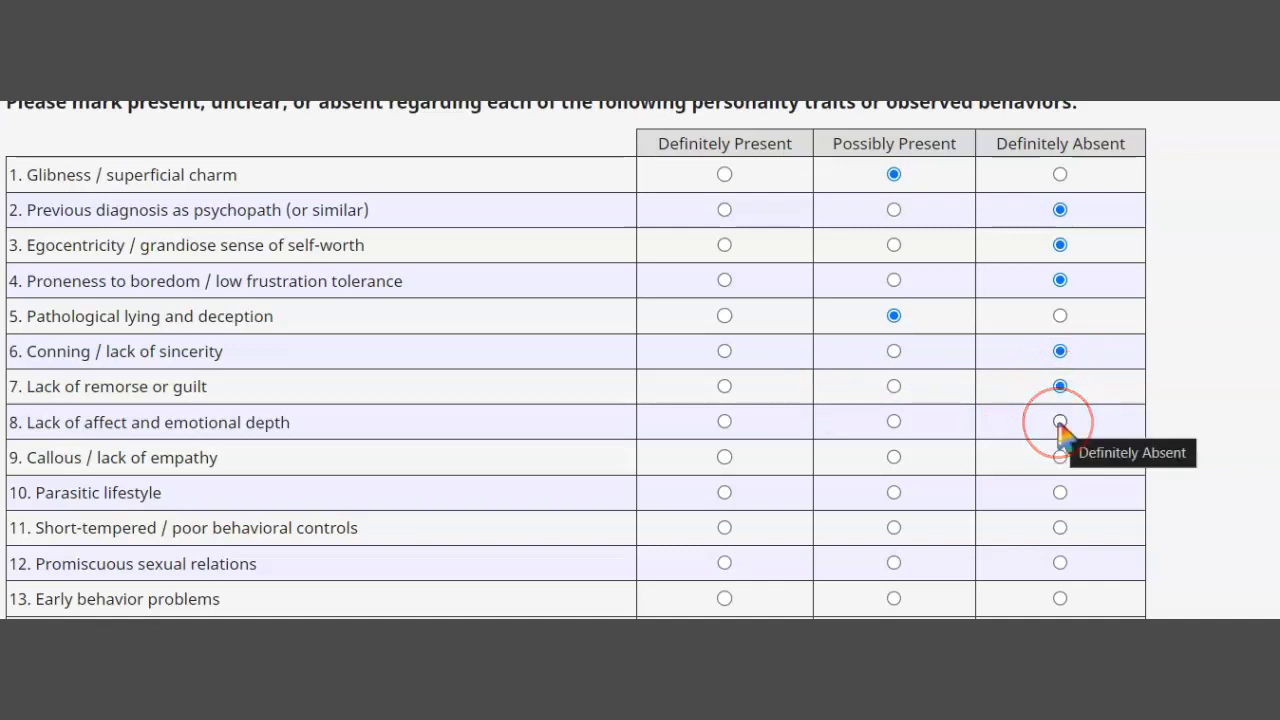
pyautogui.click(1060, 422)
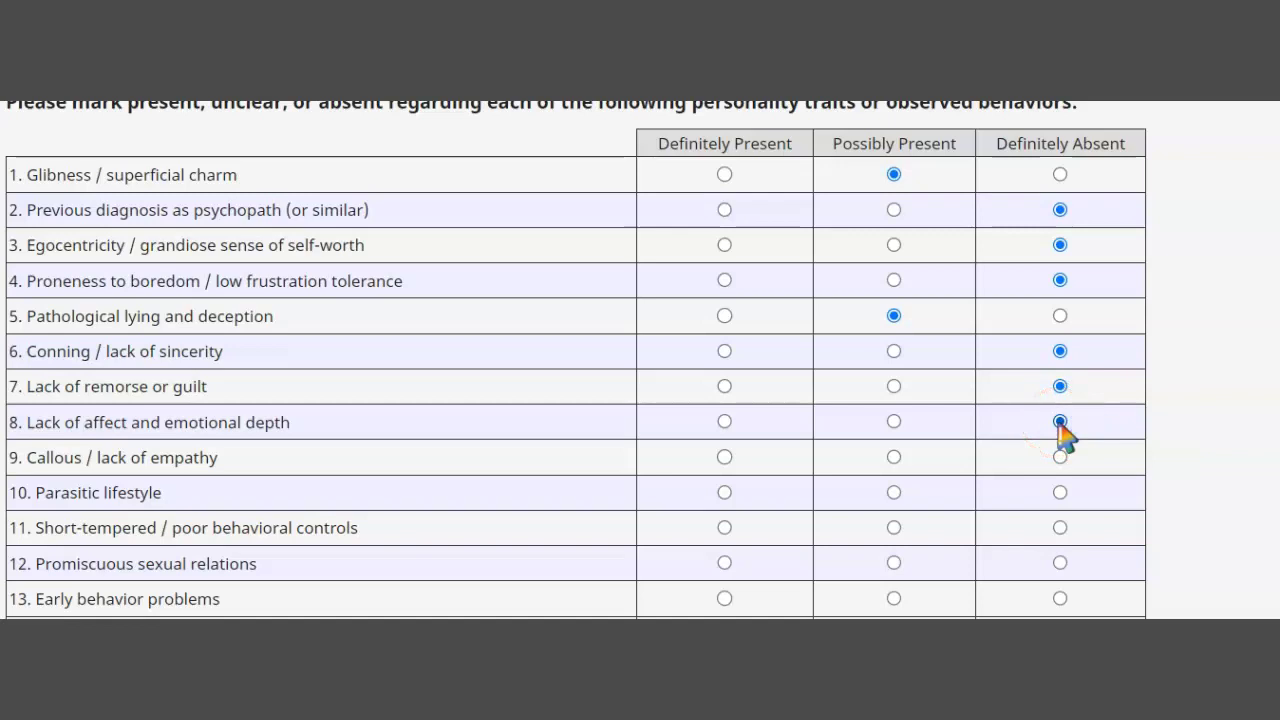
pyautogui.click(1060, 460)
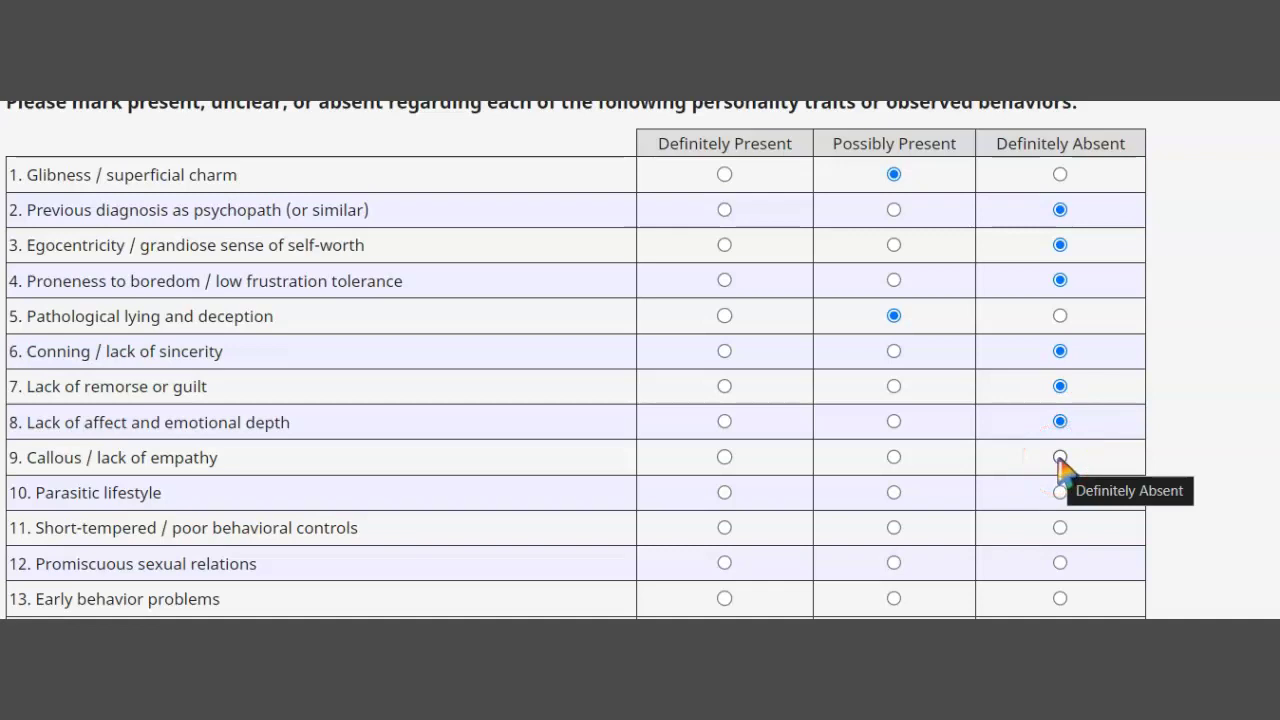
pyautogui.click(1060, 421)
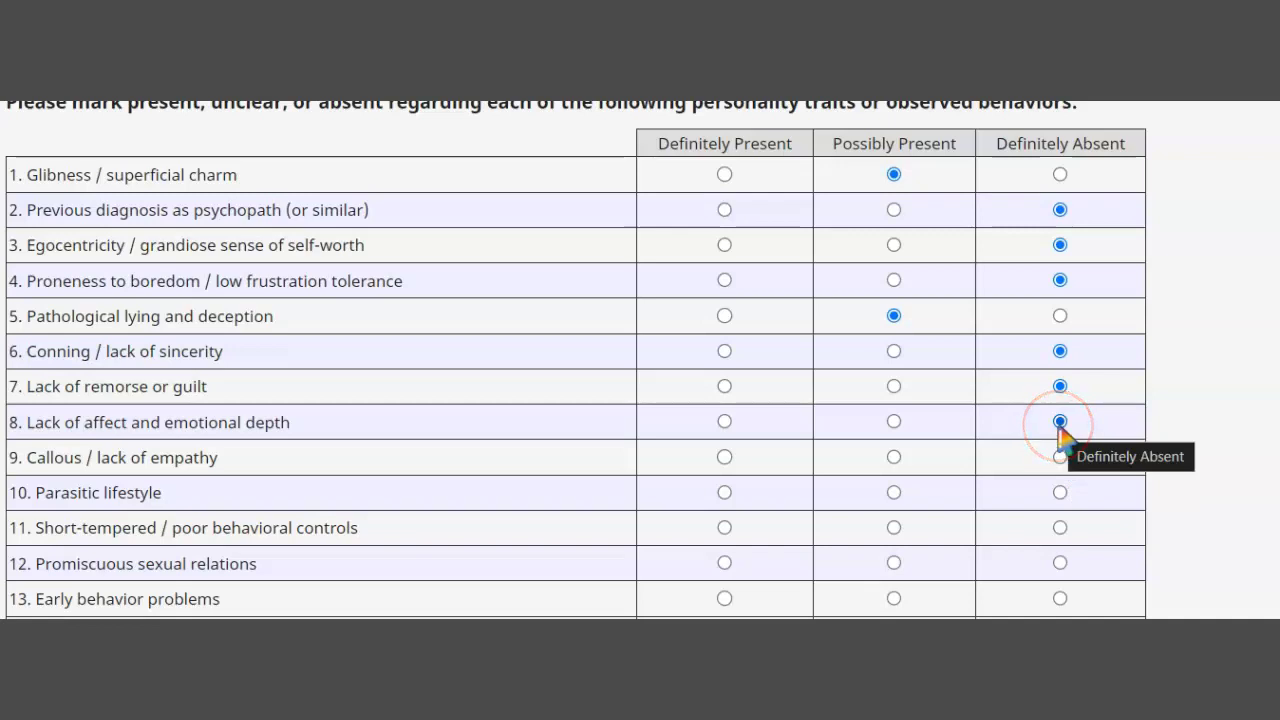
pyautogui.click(1060, 457)
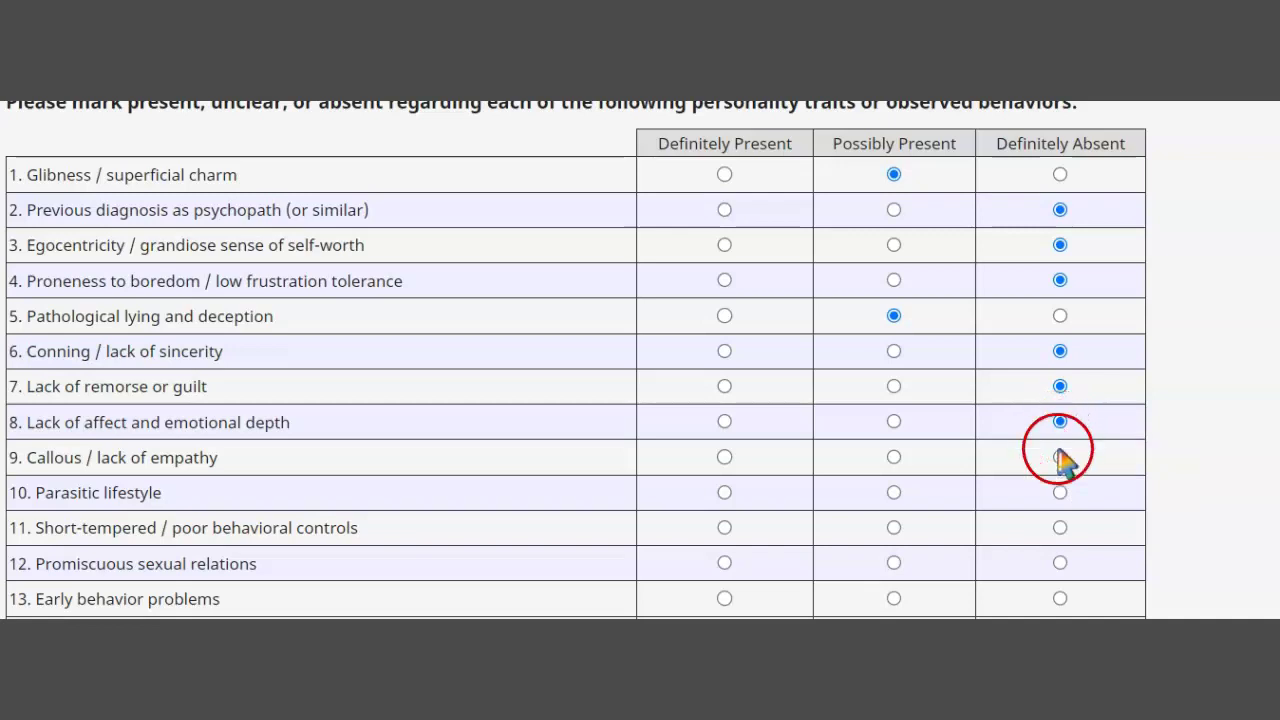
pyautogui.click(1047, 491)
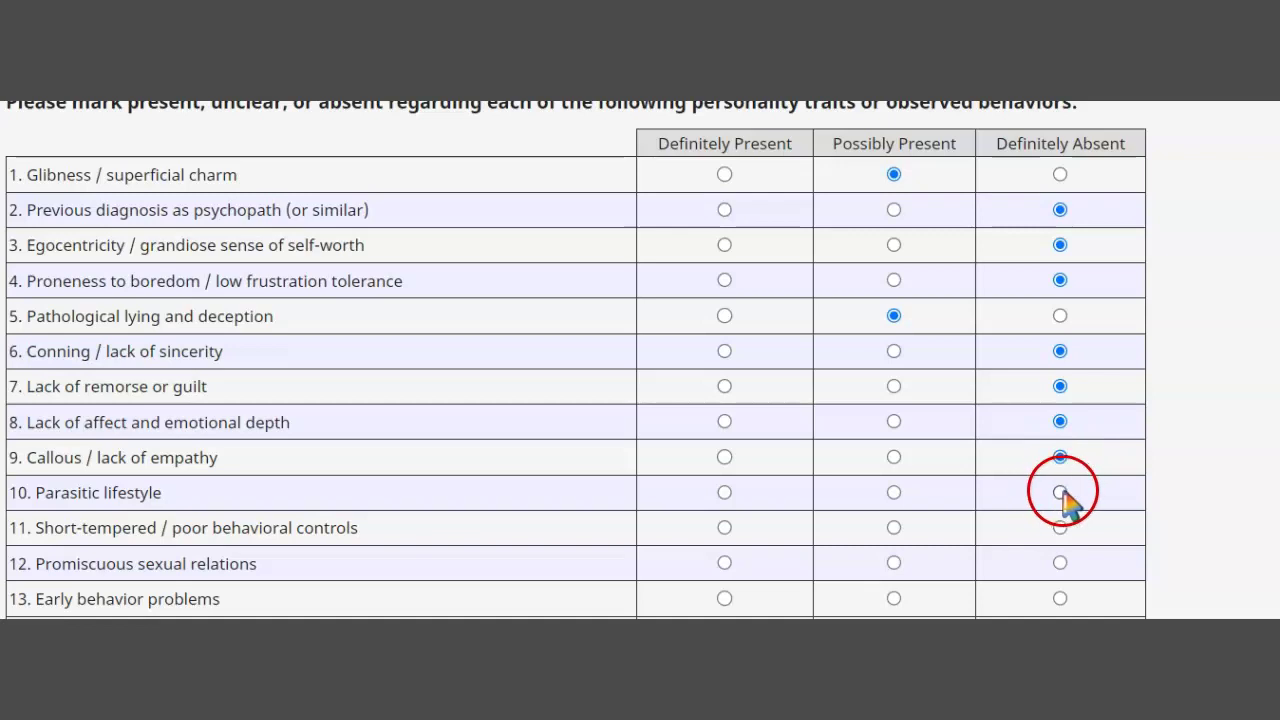
pyautogui.click(1061, 492)
# - Mark item 11, Short-tempered / poor behavioral controls, as Possibly Present and item 12, Promiscuous sexual relations, as Definitely Absent
pyautogui.moveTo(960, 510); pyautogui.dragTo(893, 530)
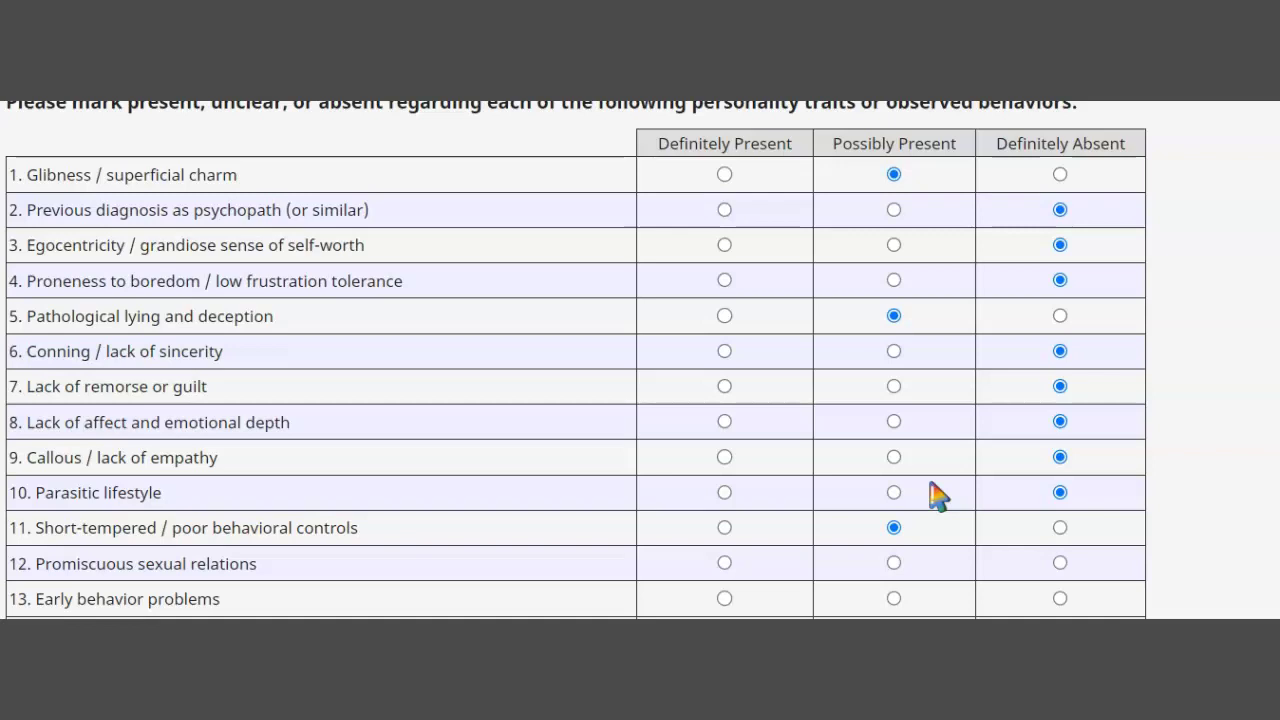
pyautogui.moveTo(980, 520); pyautogui.dragTo(1060, 572)
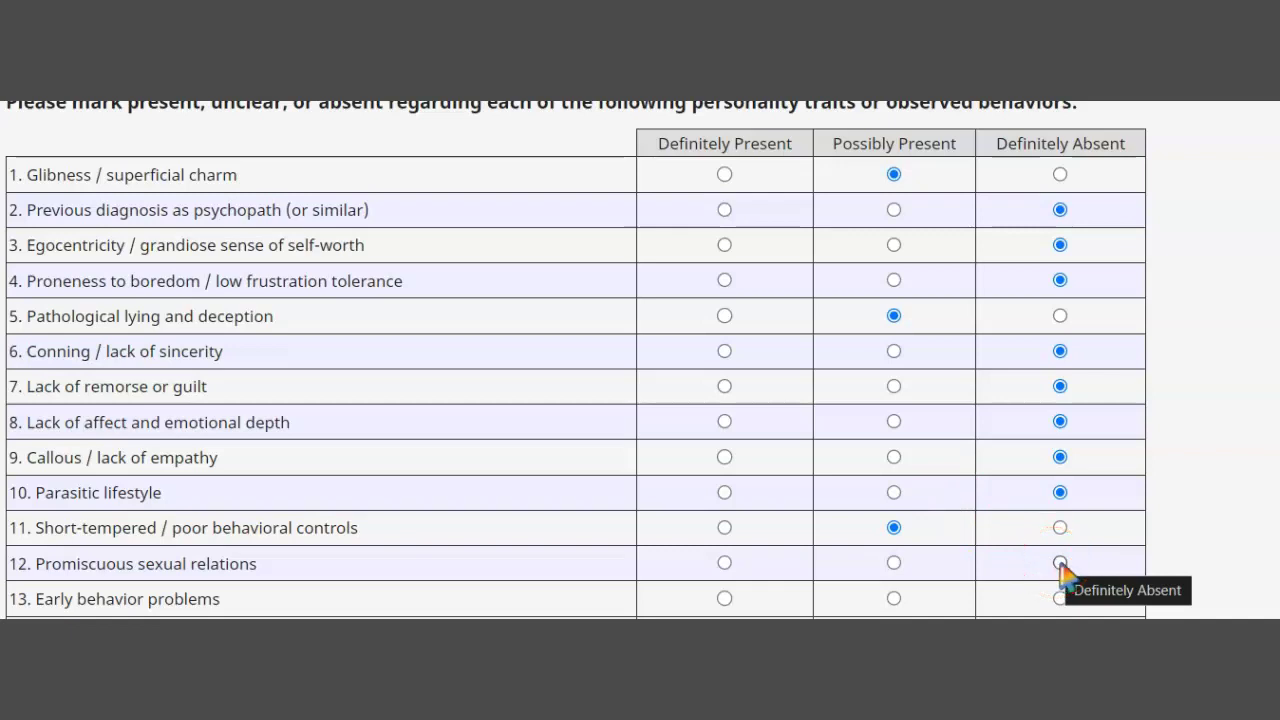
pyautogui.click(1060, 564)
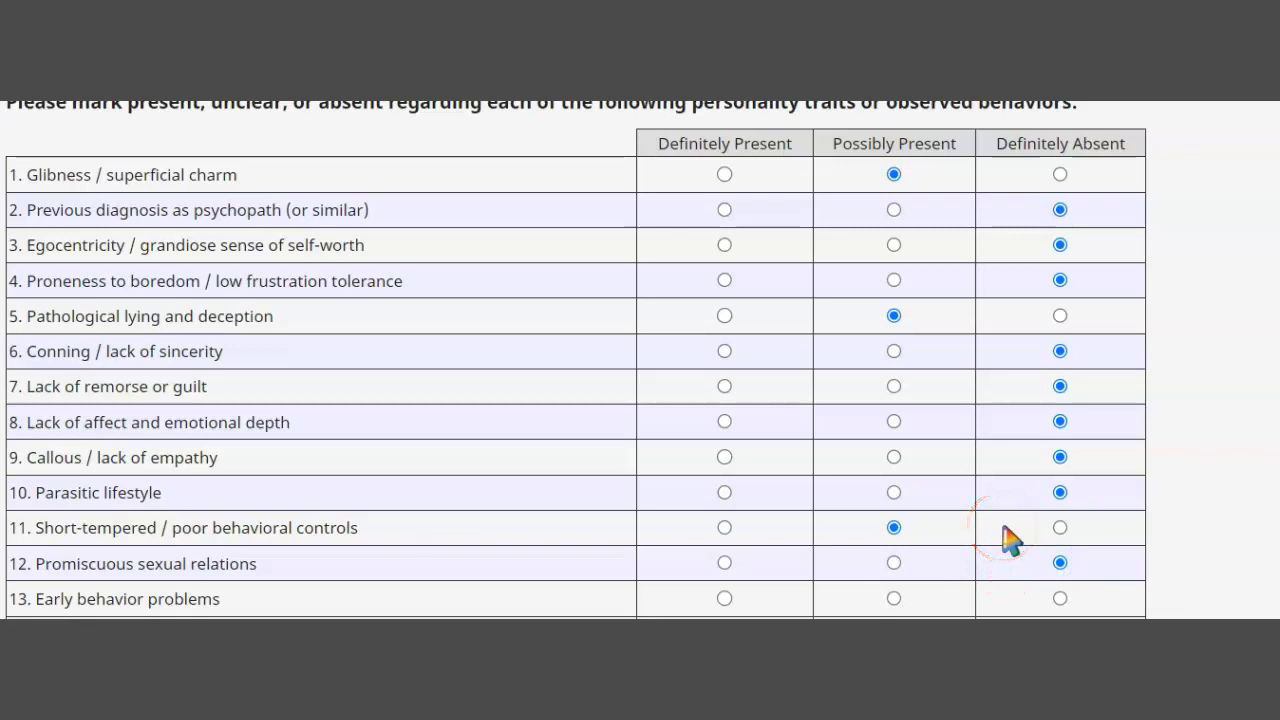
# - Mark items 13, Early behavior problems, and 15, Impulsivity, as Possibly Present and item 14, Lack of realistic, long-term plans, as Definitely Absent
pyautogui.scroll(-1, 1005, 538)
pyautogui.click(877, 526)
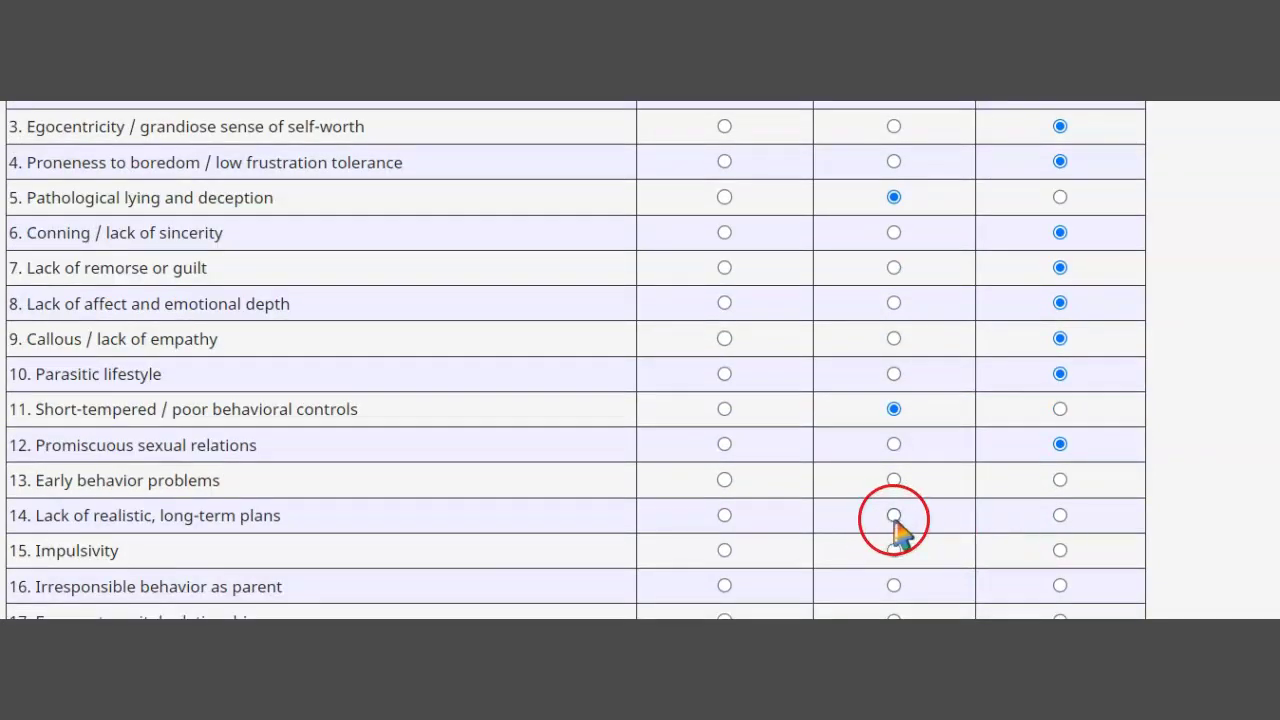
pyautogui.click(895, 480)
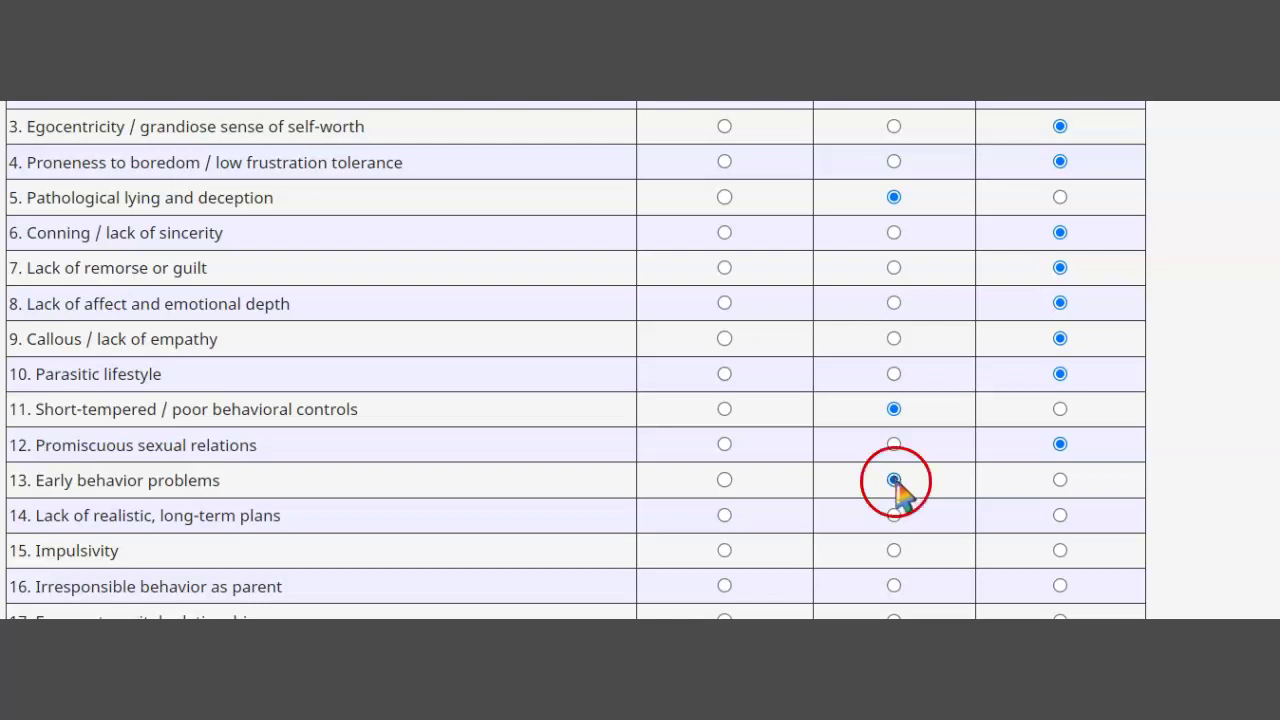
pyautogui.click(1059, 515)
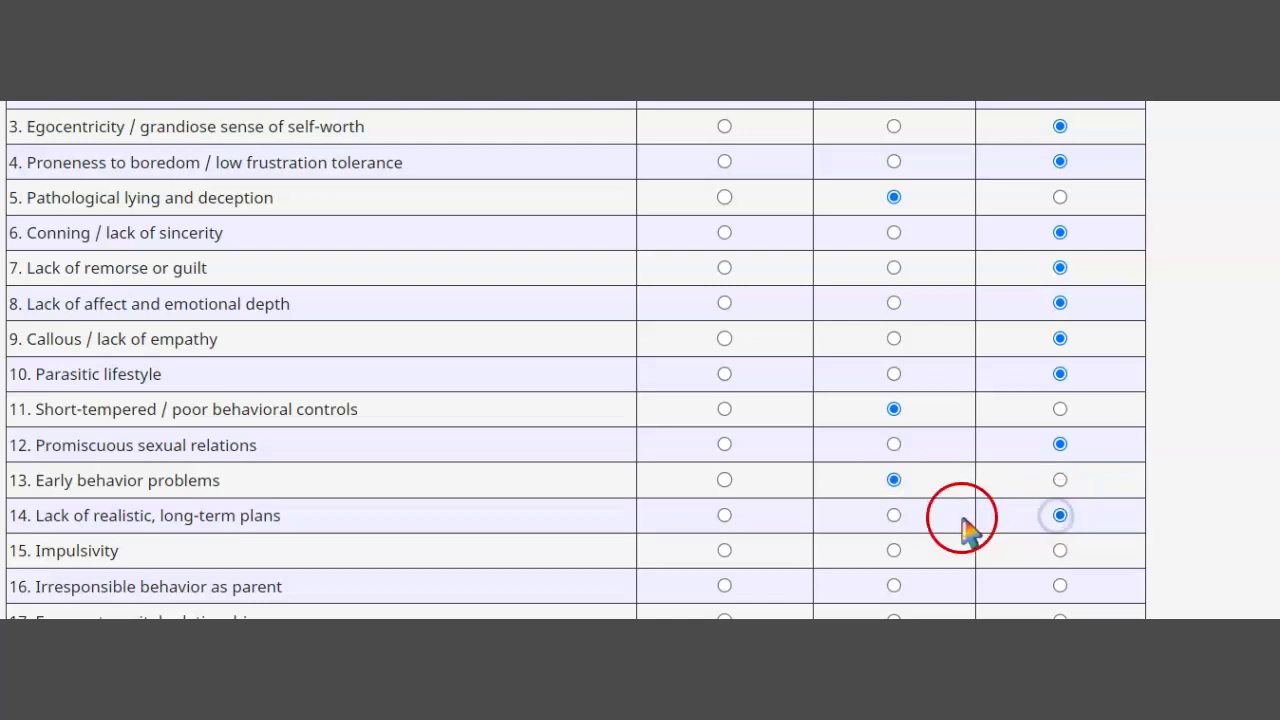
pyautogui.click(889, 484)
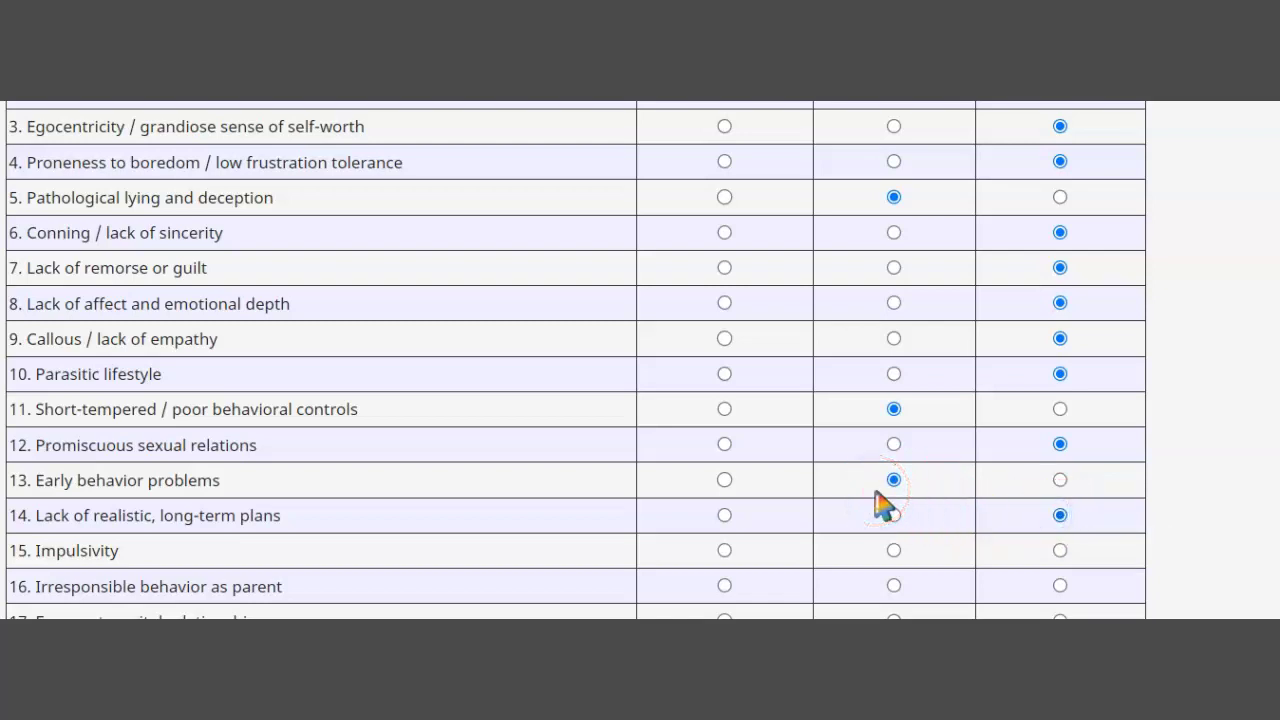
pyautogui.click(894, 550)
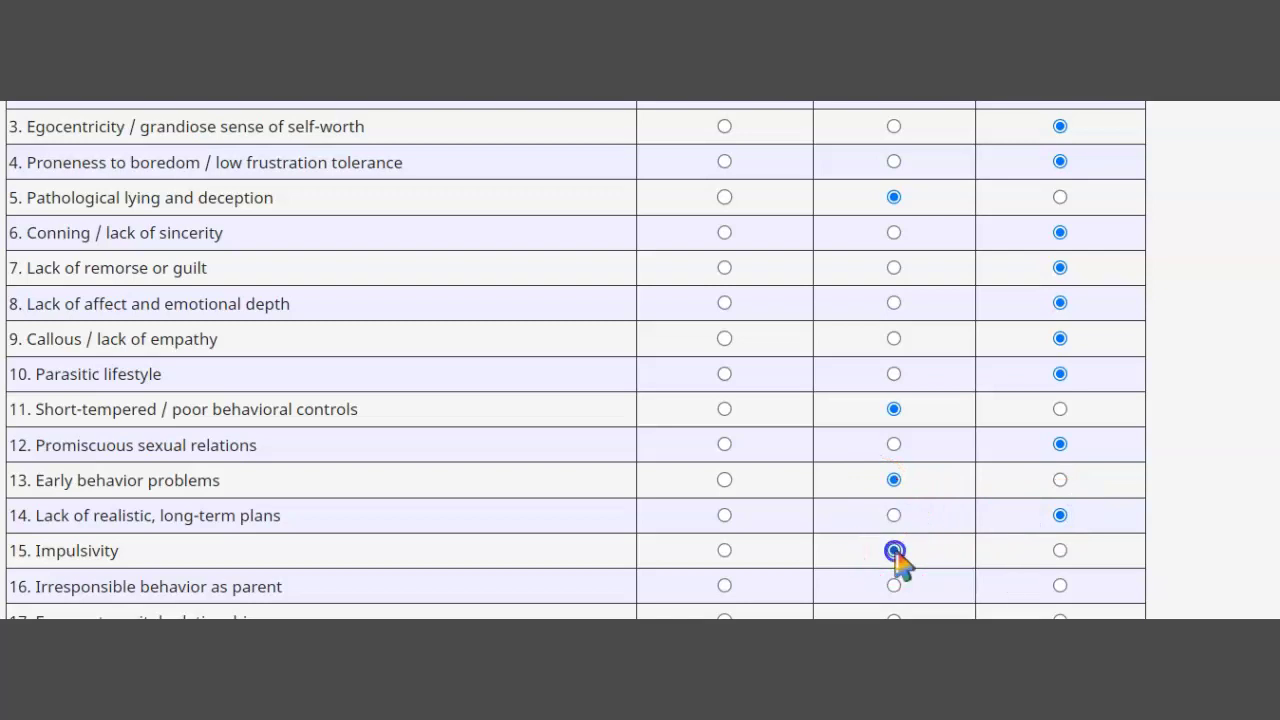
pyautogui.click(894, 528)
# - Mark items 16, Irresponsible behavior as parent, and 18, Juvenile delinquency, as Possibly Present and item 17, Frequent marital relationships, as Definitely Absent
pyautogui.scroll(-1, 894, 528)
pyautogui.click(826, 518)
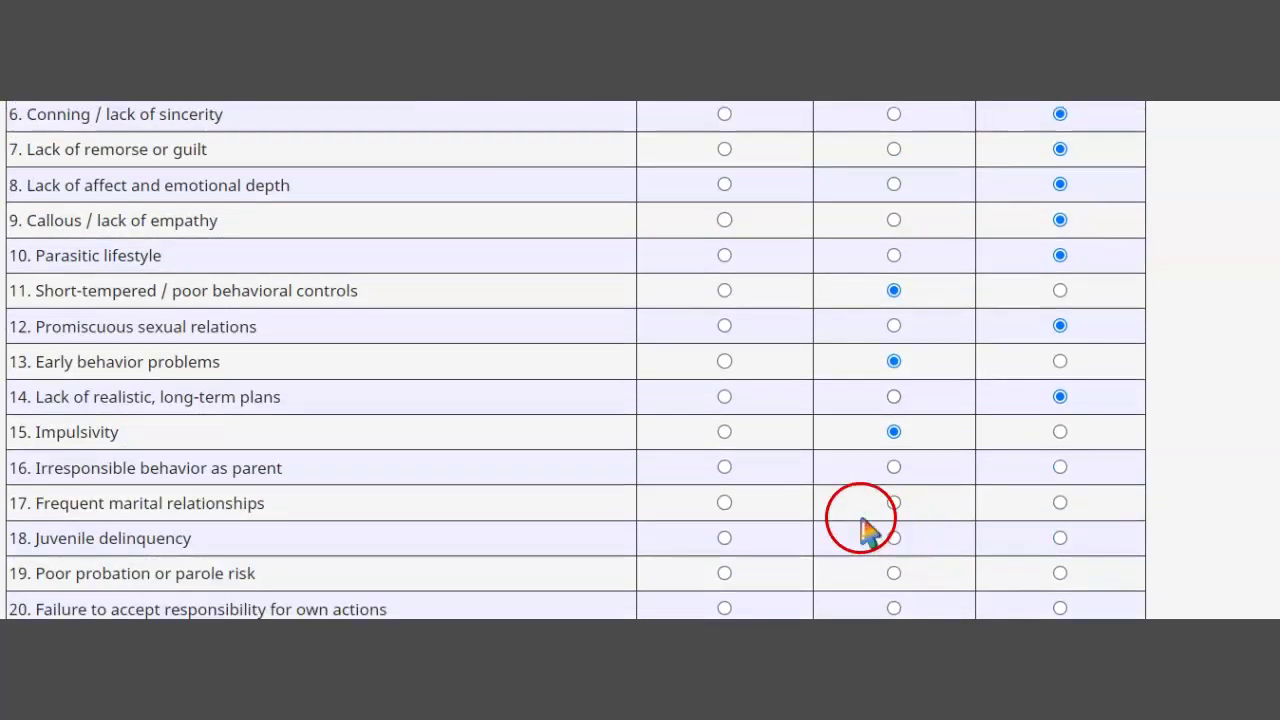
pyautogui.click(894, 467)
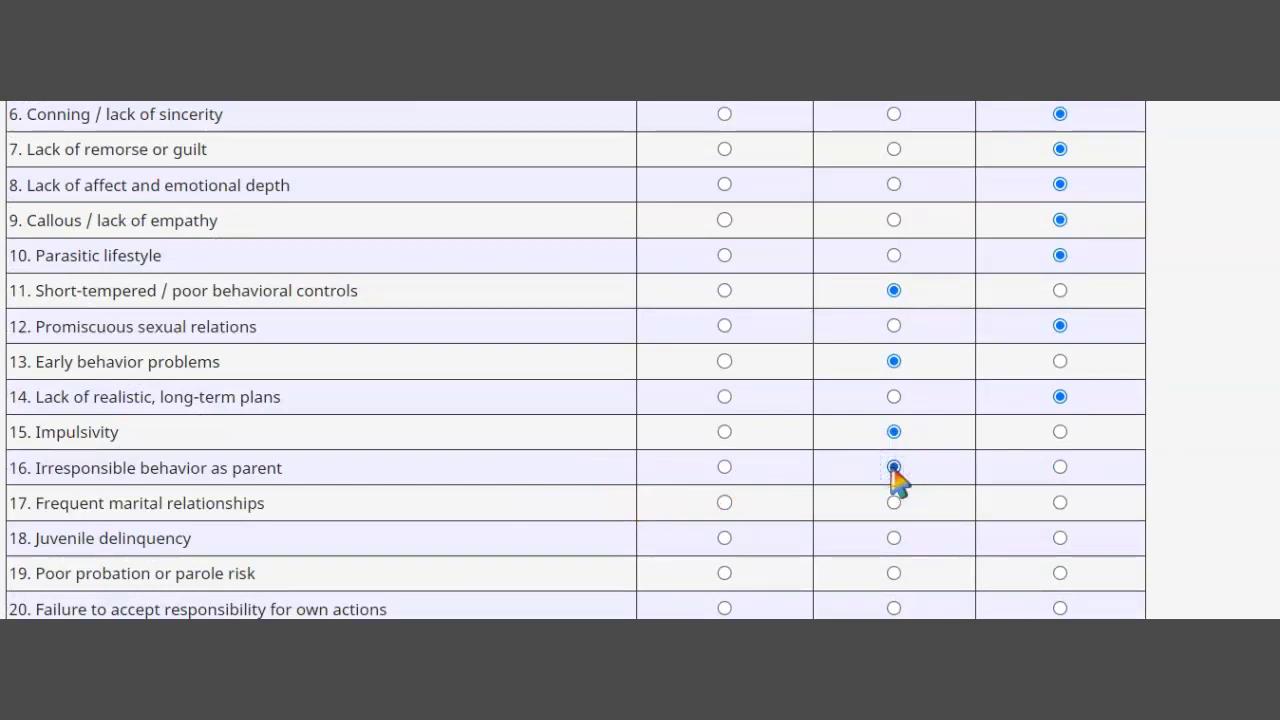
pyautogui.click(1058, 502)
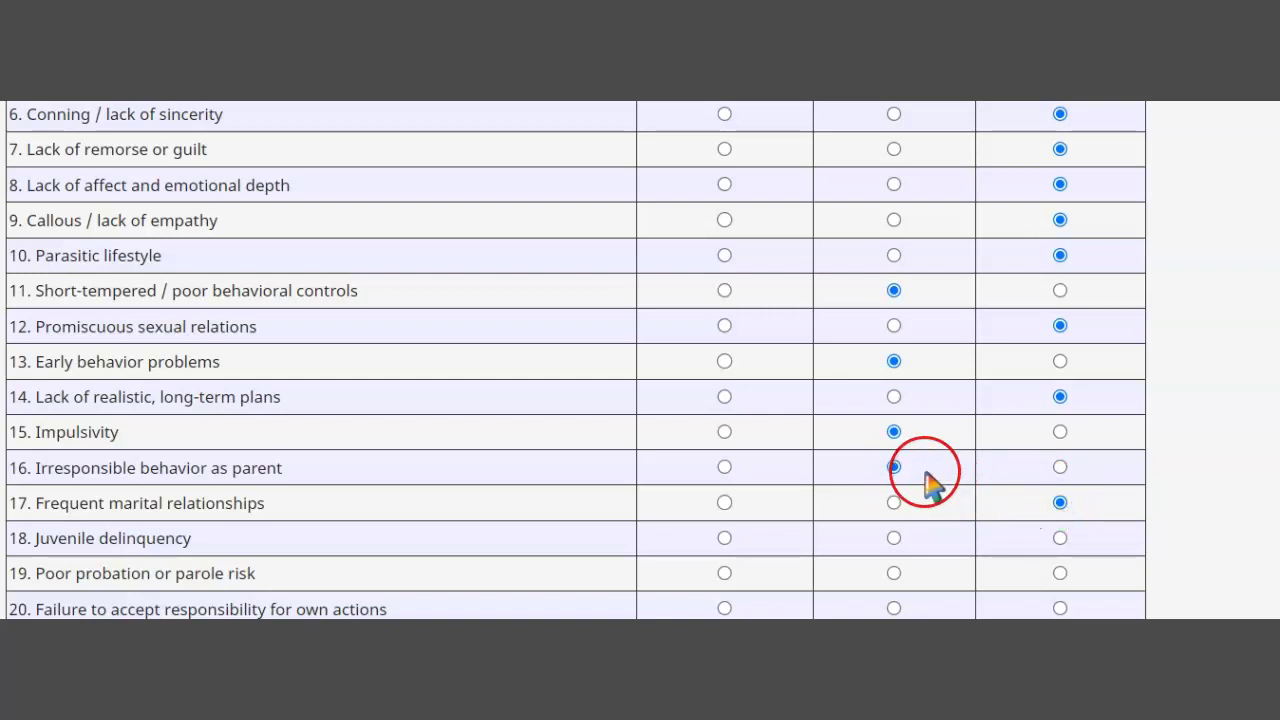
pyautogui.click(894, 538)
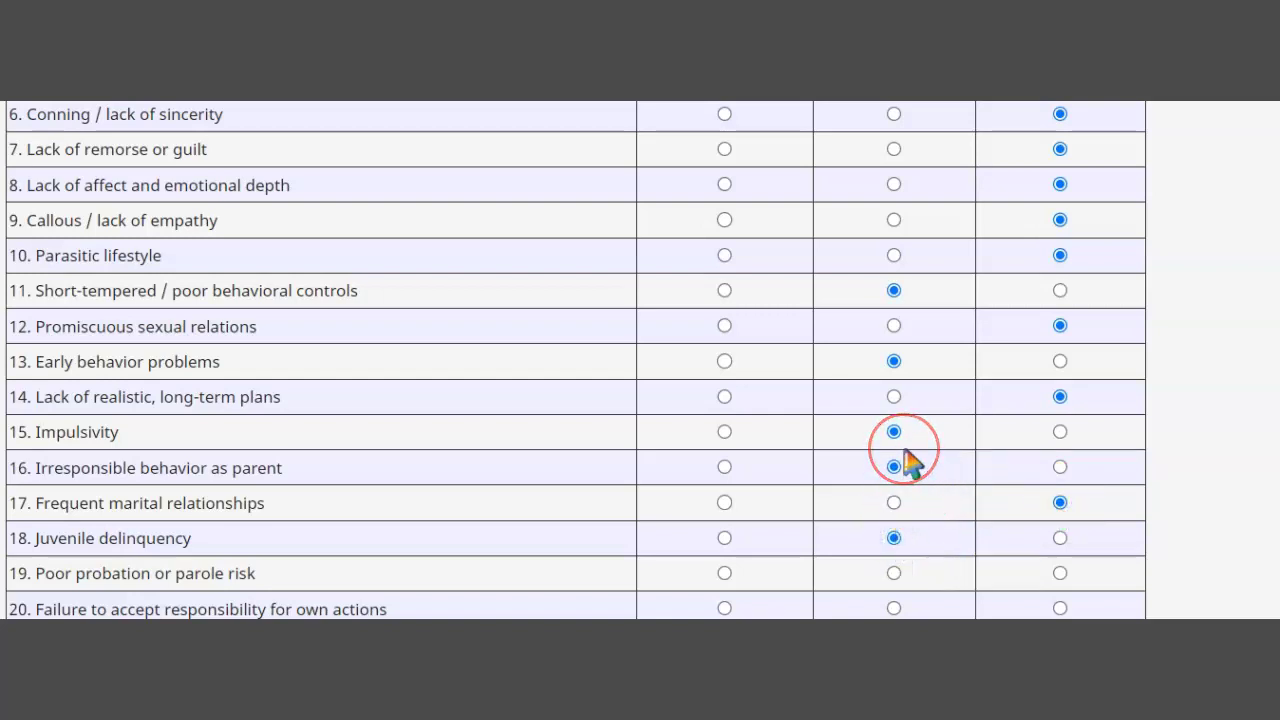
# - Mark items 19, Poor probation or parole risk, and 22, Drug or alcohol abuse, as Definitely Absent and item 21, Many types of offense, as Definitely Present
pyautogui.scroll(-1, 908, 463)
pyautogui.moveTo(912, 463); pyautogui.dragTo(1060, 463)
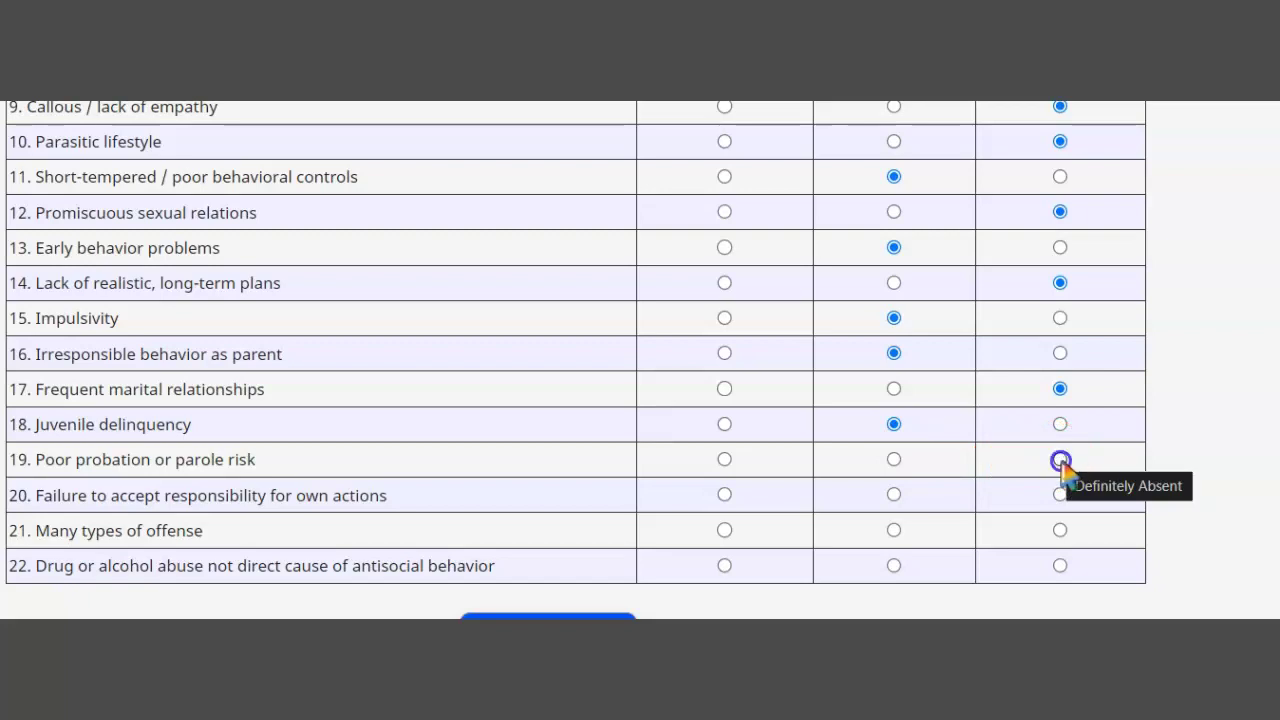
pyautogui.click(1060, 460)
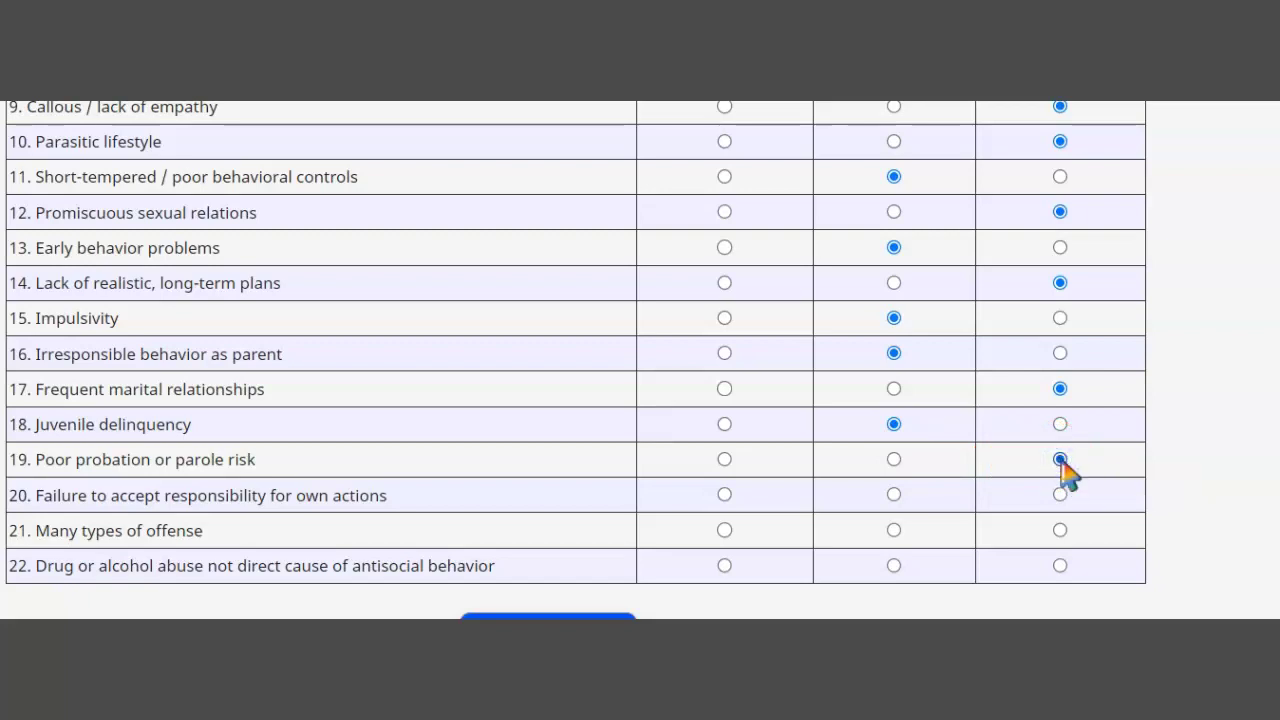
pyautogui.moveTo(1062, 463); pyautogui.dragTo(817, 520)
pyautogui.click(724, 530)
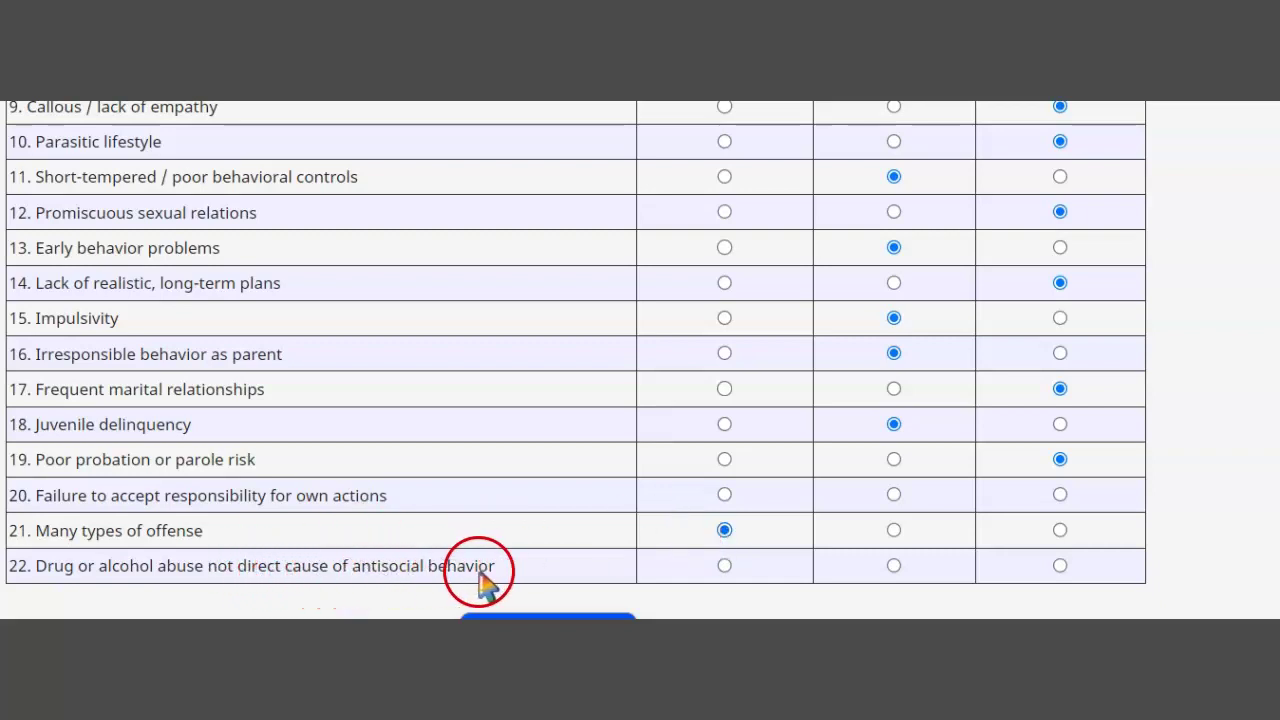
pyautogui.click(1061, 567)
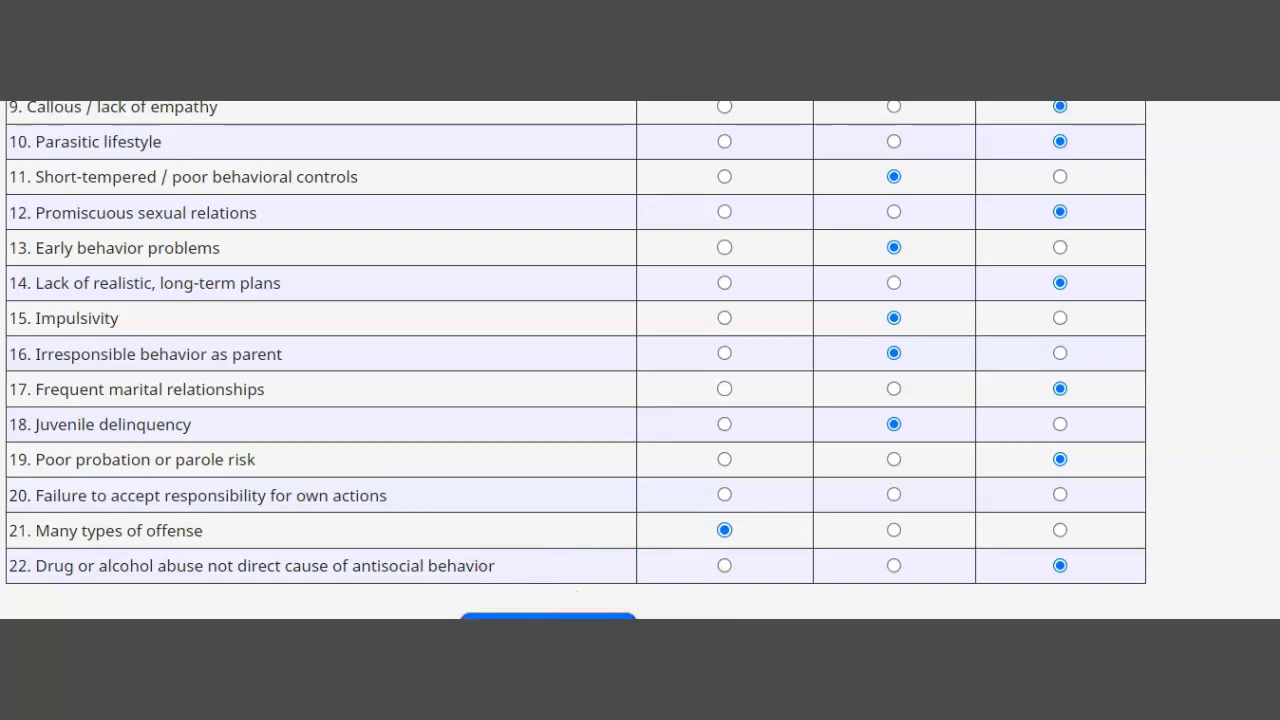
# - Try to submit the checklist and mark the unanswered item 20, Failure to accept responsibility for own actions, as Definitely Absent
pyautogui.press('Return')
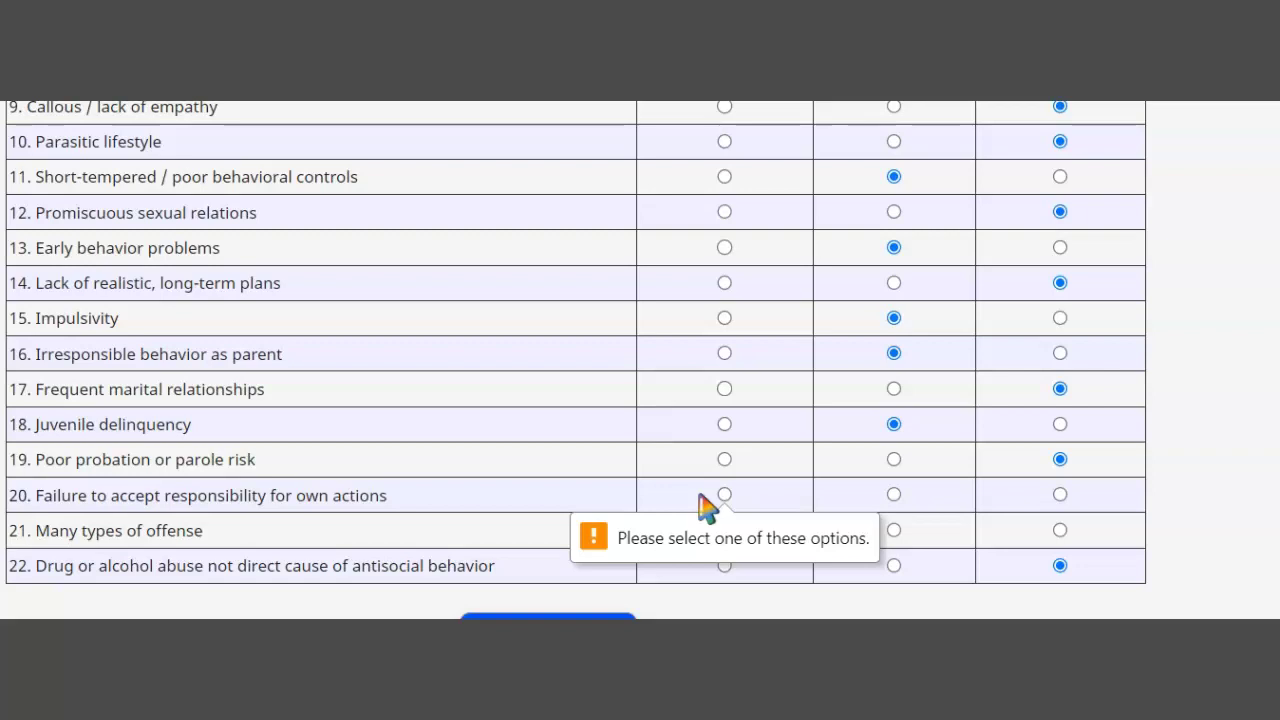
pyautogui.click(474, 498)
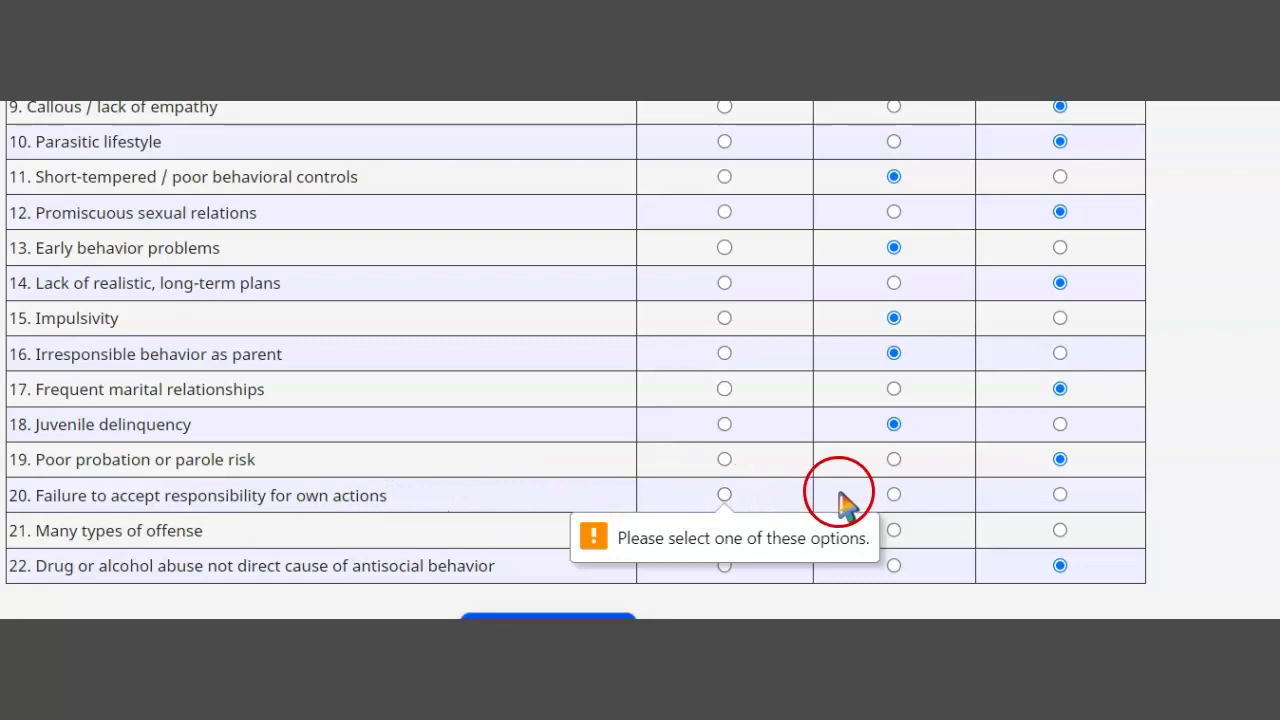
pyautogui.click(1060, 494)
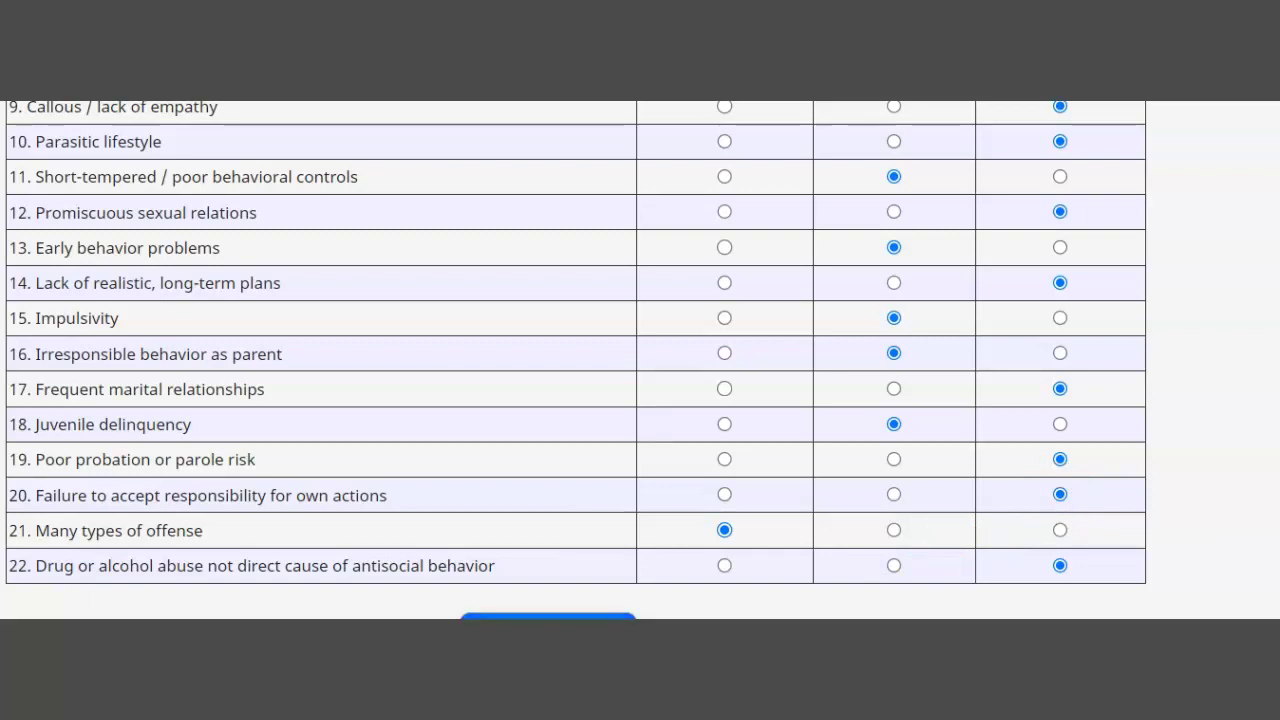